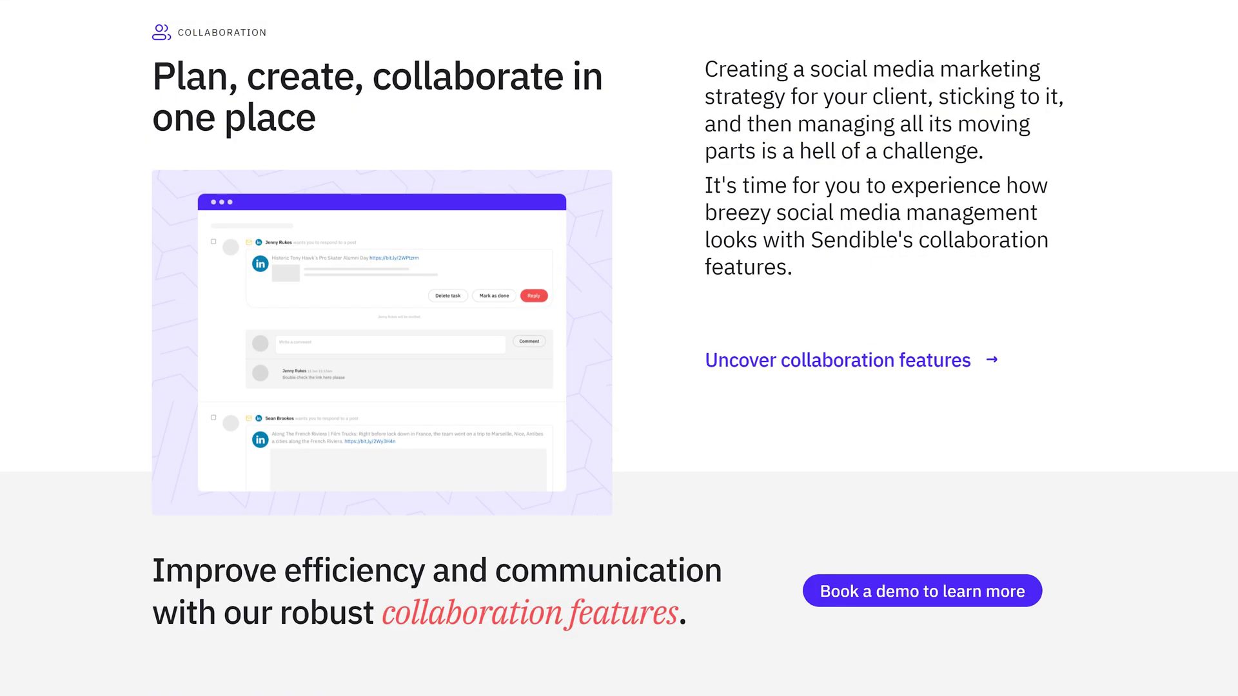
# Step: Scroll down the Sendible marketing page past the collaboration features section
pyautogui.scroll(-10, 619, 349)
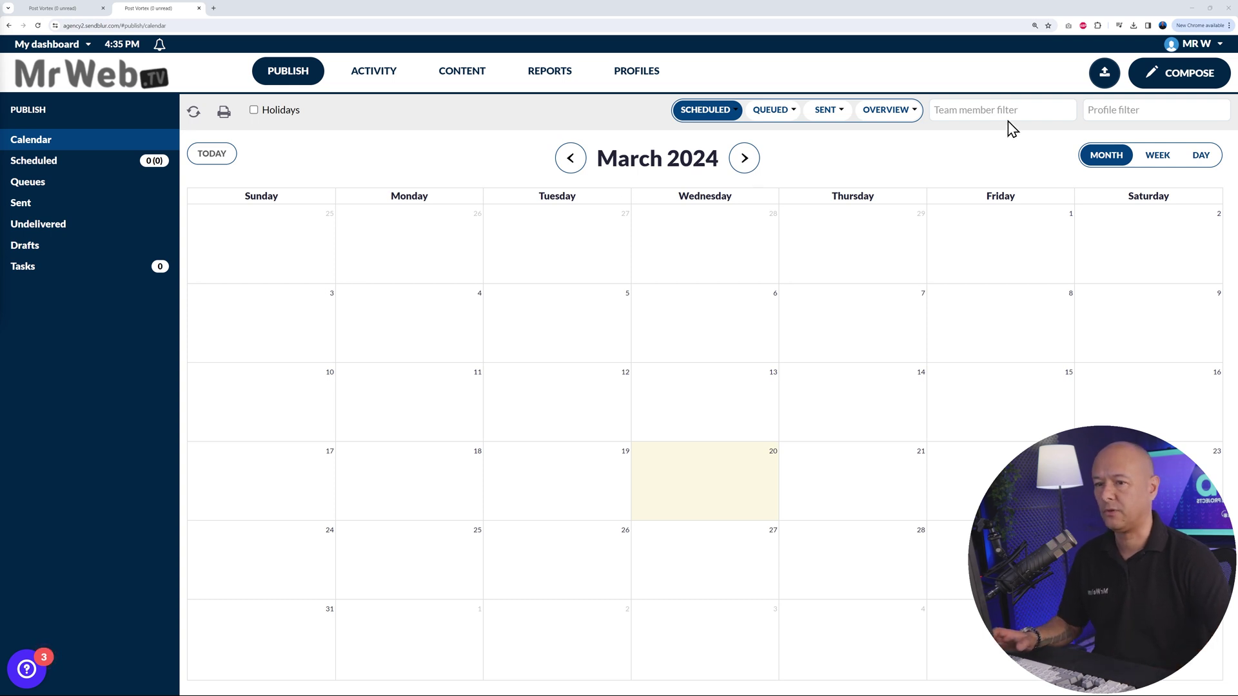
# Step: Open the White Label settings at the System configuration section
pyautogui.click(1220, 50)
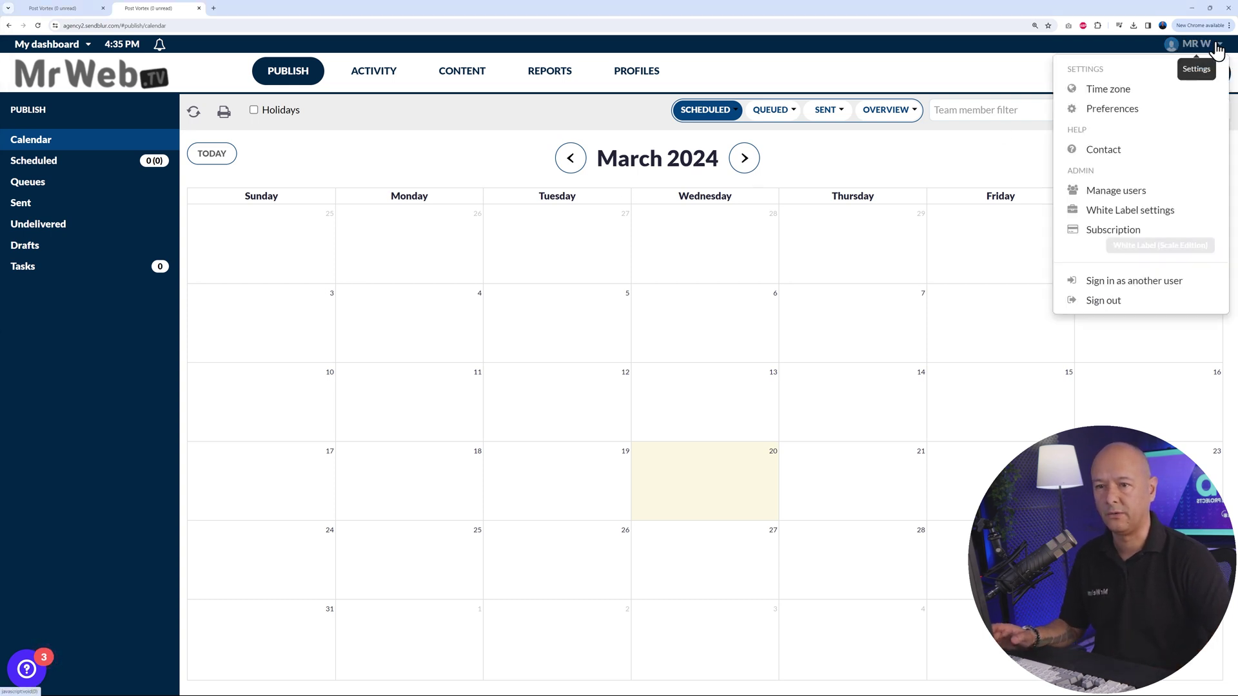
pyautogui.click(1142, 220)
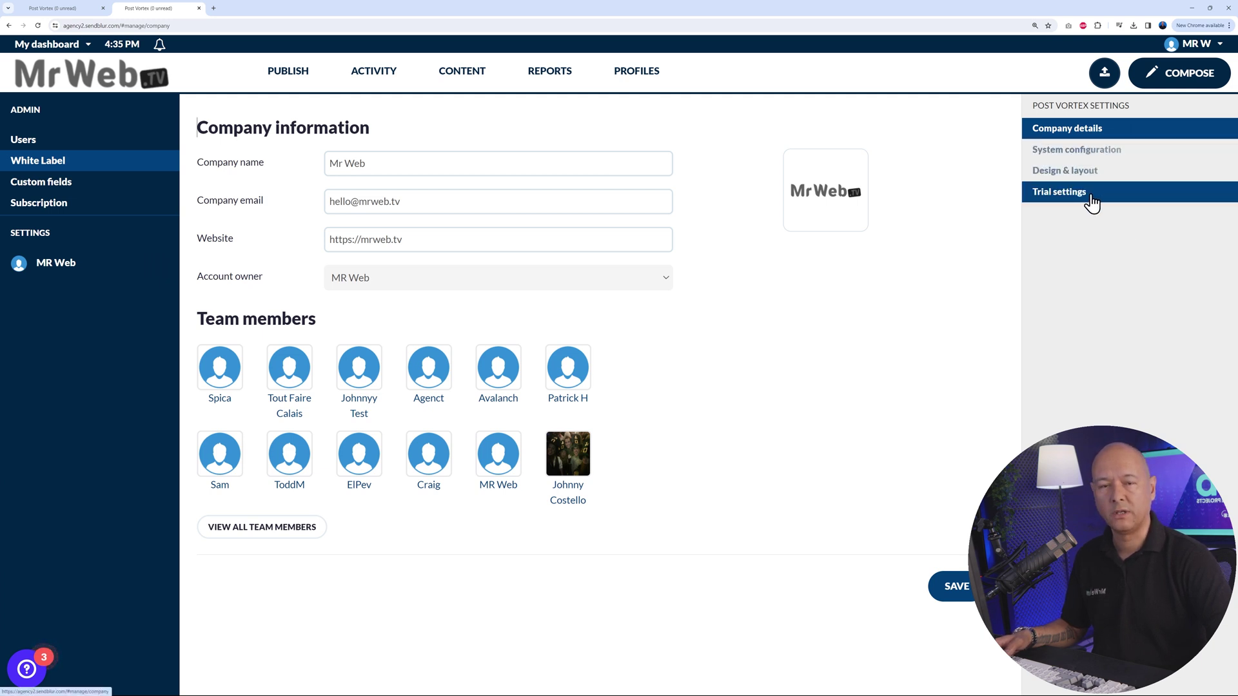
pyautogui.click(1089, 154)
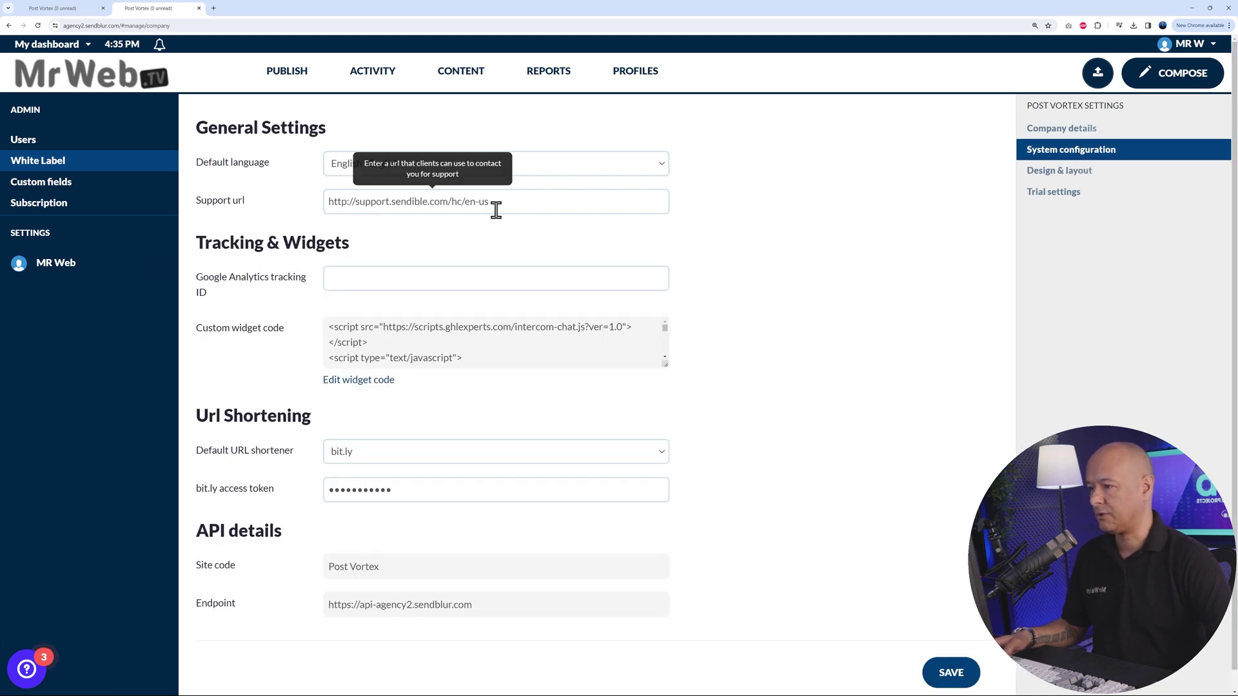
# Step: Keep bit.ly as the default URL shortener, then go to Design & layout
pyautogui.scroll(-1, 806, 332)
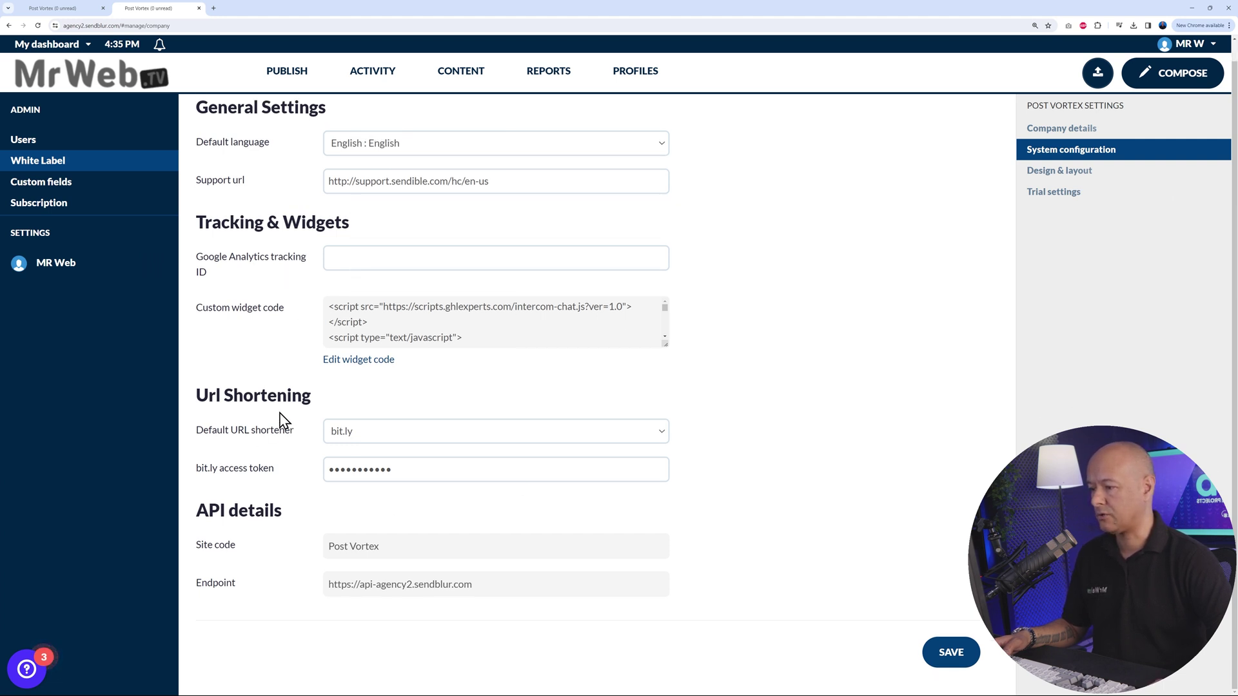
pyautogui.click(659, 441)
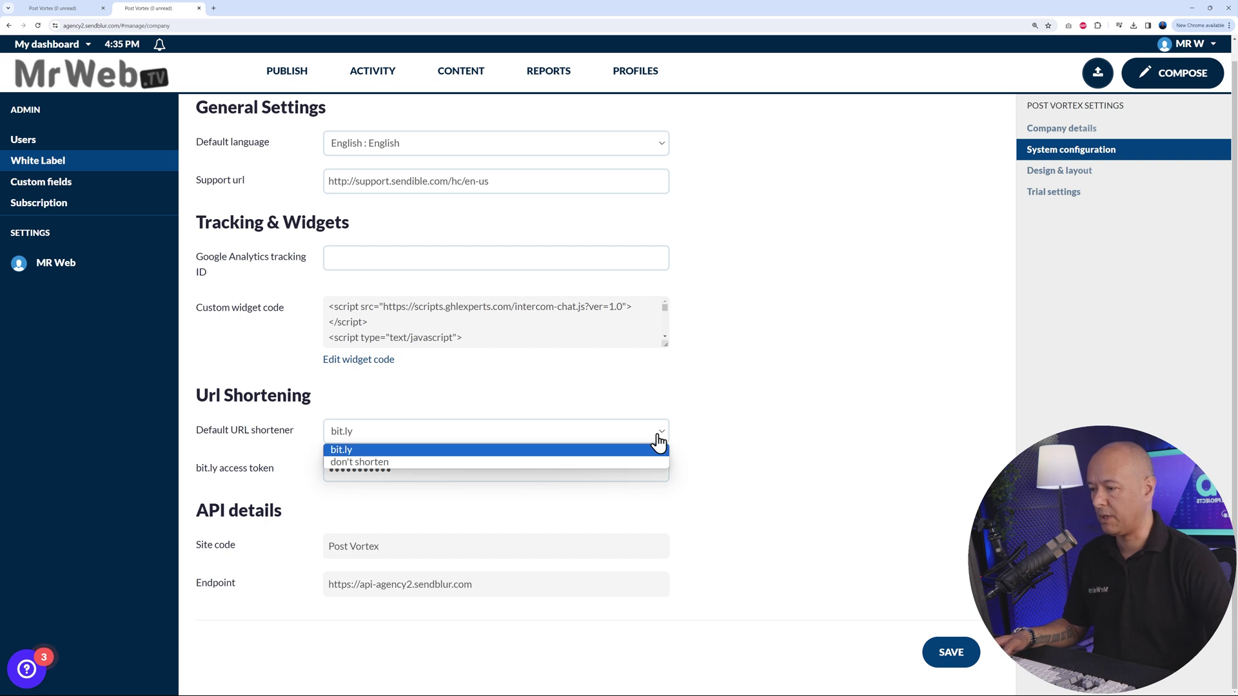
pyautogui.click(748, 438)
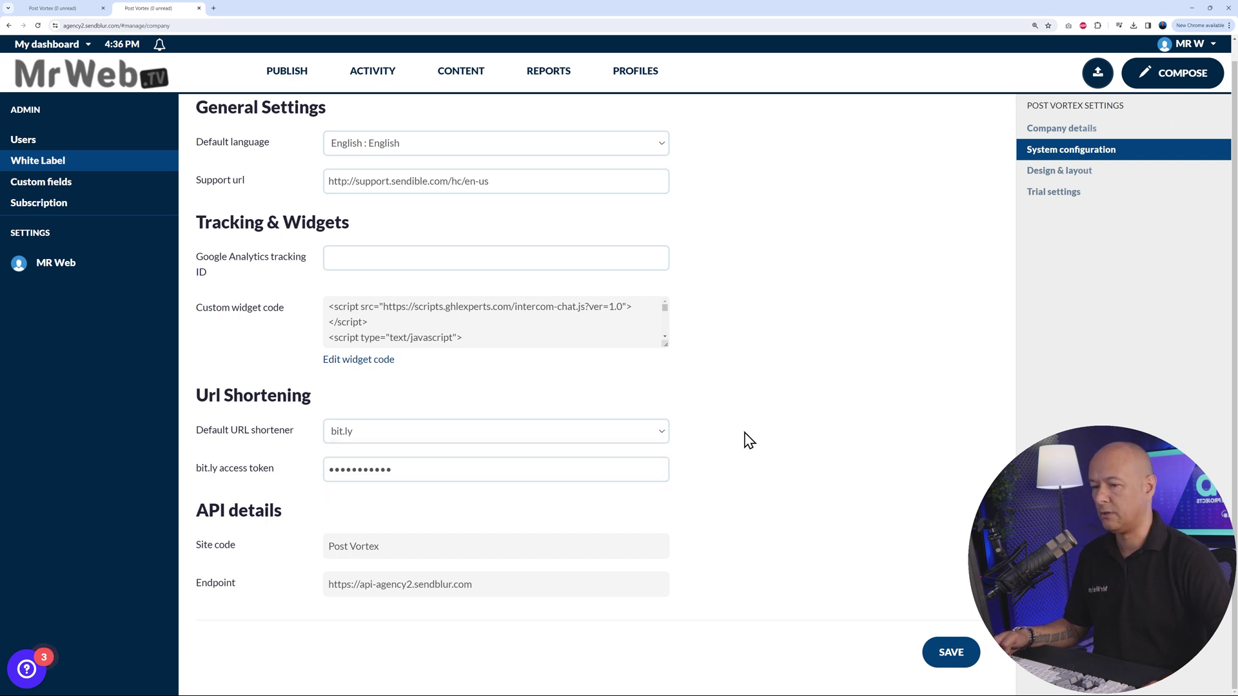
pyautogui.click(1058, 172)
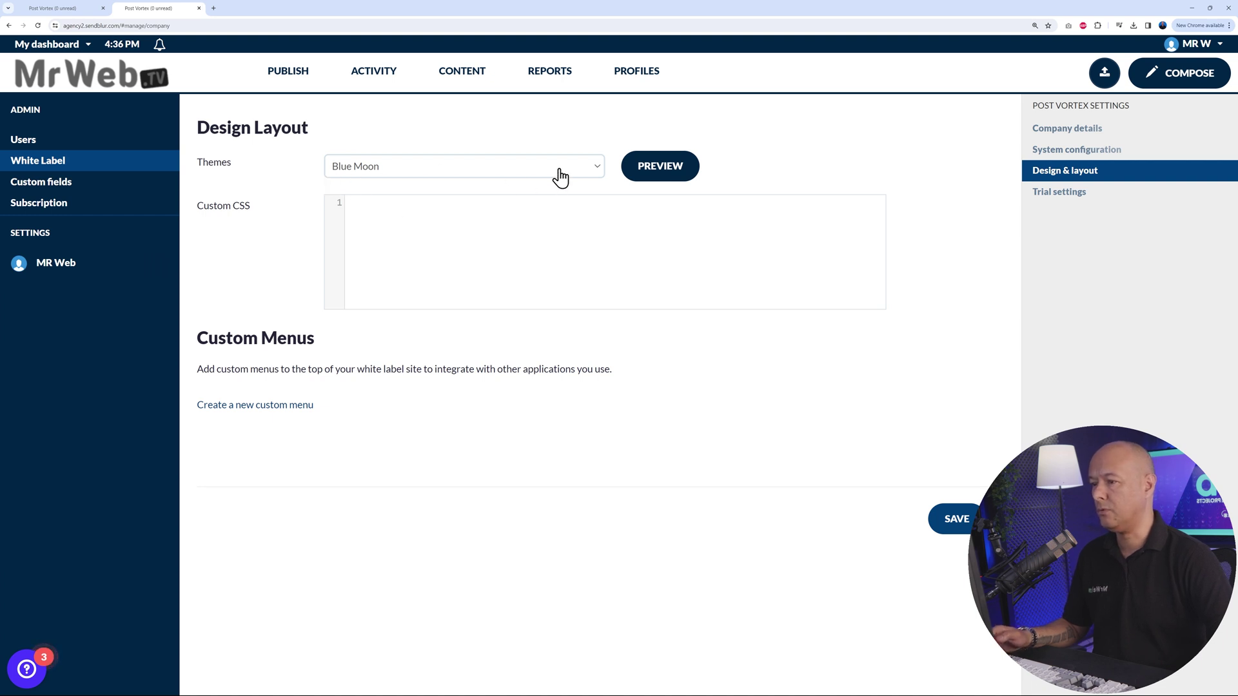
# Step: Select the Dark Blue - Orange theme and preview it full screen
pyautogui.click(520, 168)
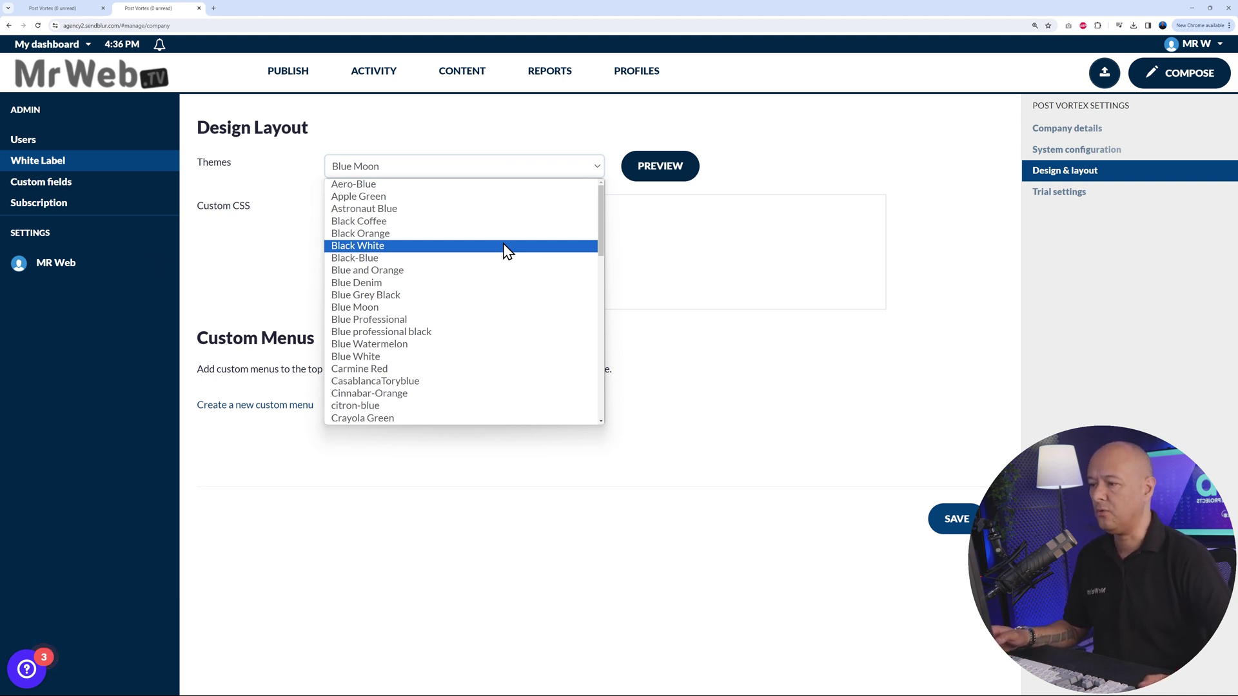
pyautogui.scroll(-5, 506, 251)
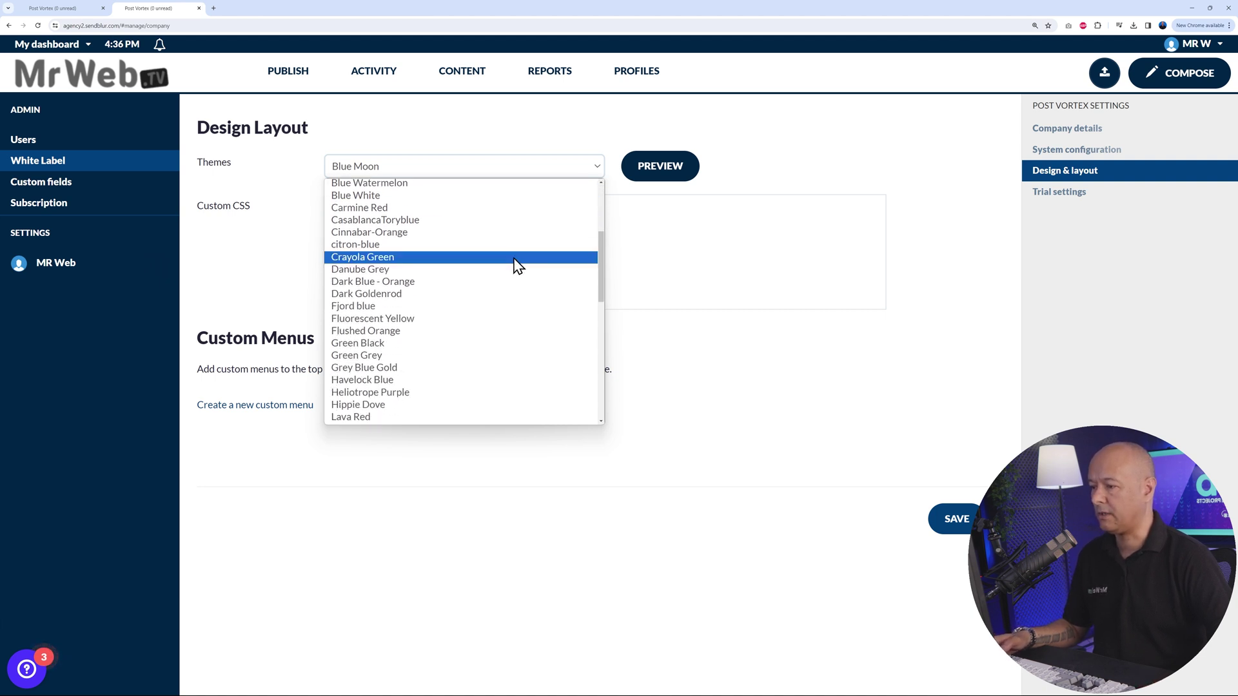
pyautogui.click(395, 285)
pyautogui.click(670, 172)
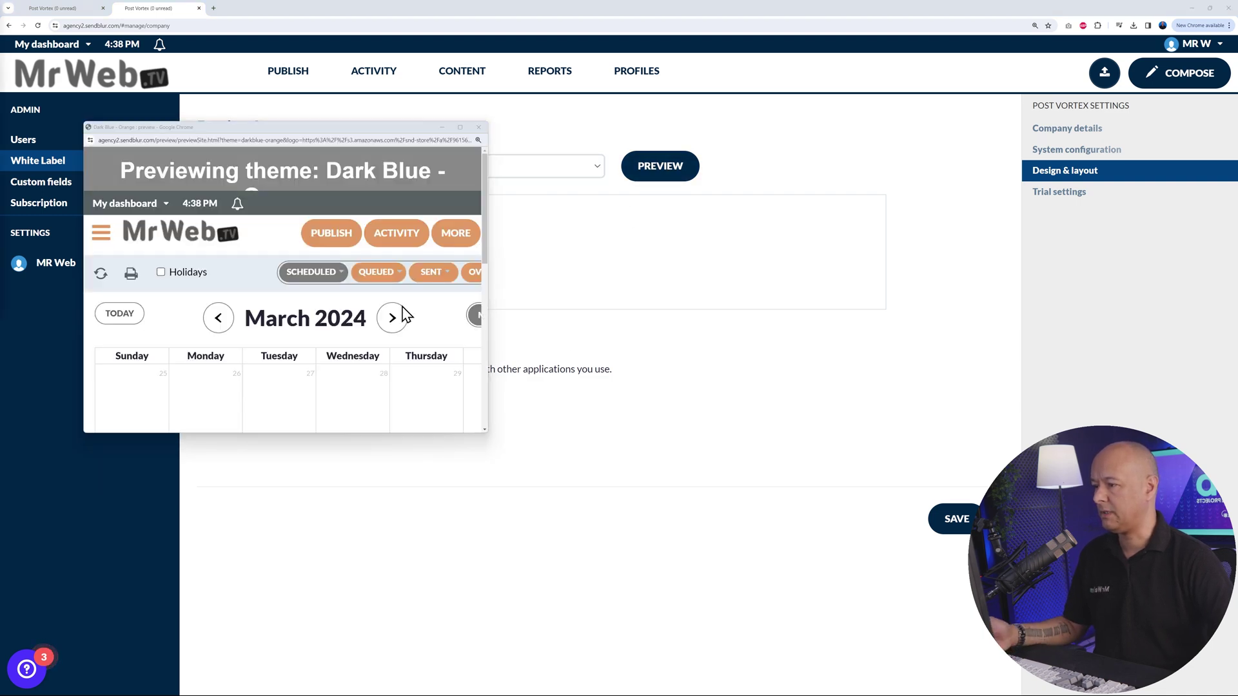
pyautogui.click(461, 127)
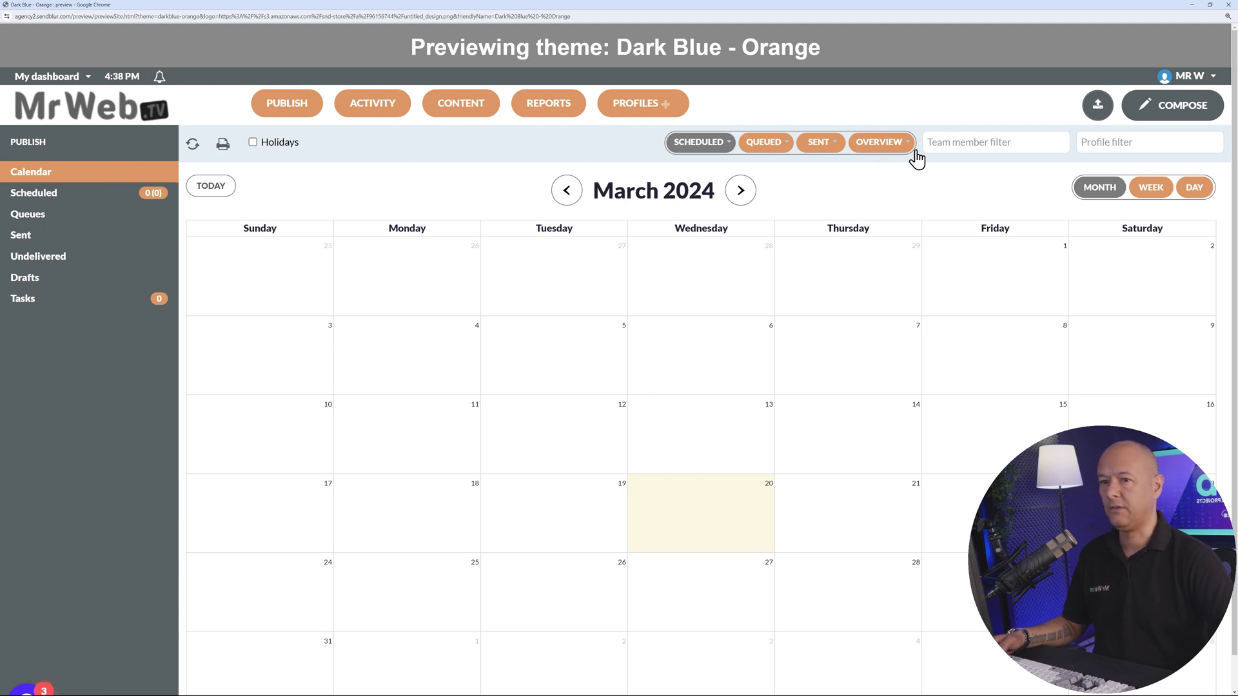
pyautogui.click(1229, 4)
# Step: Close the theme list keeping Dark Blue - Orange and save the theme choice
pyautogui.click(594, 169)
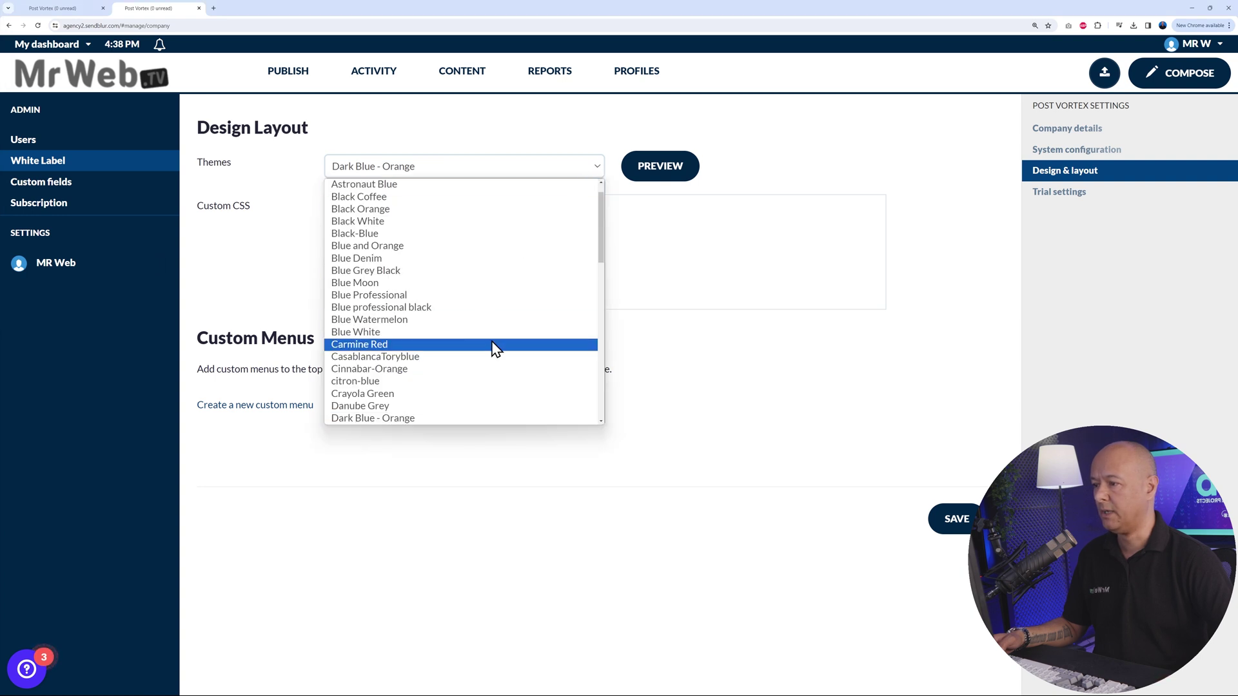
pyautogui.scroll(-3, 493, 348)
pyautogui.scroll(-6, 500, 346)
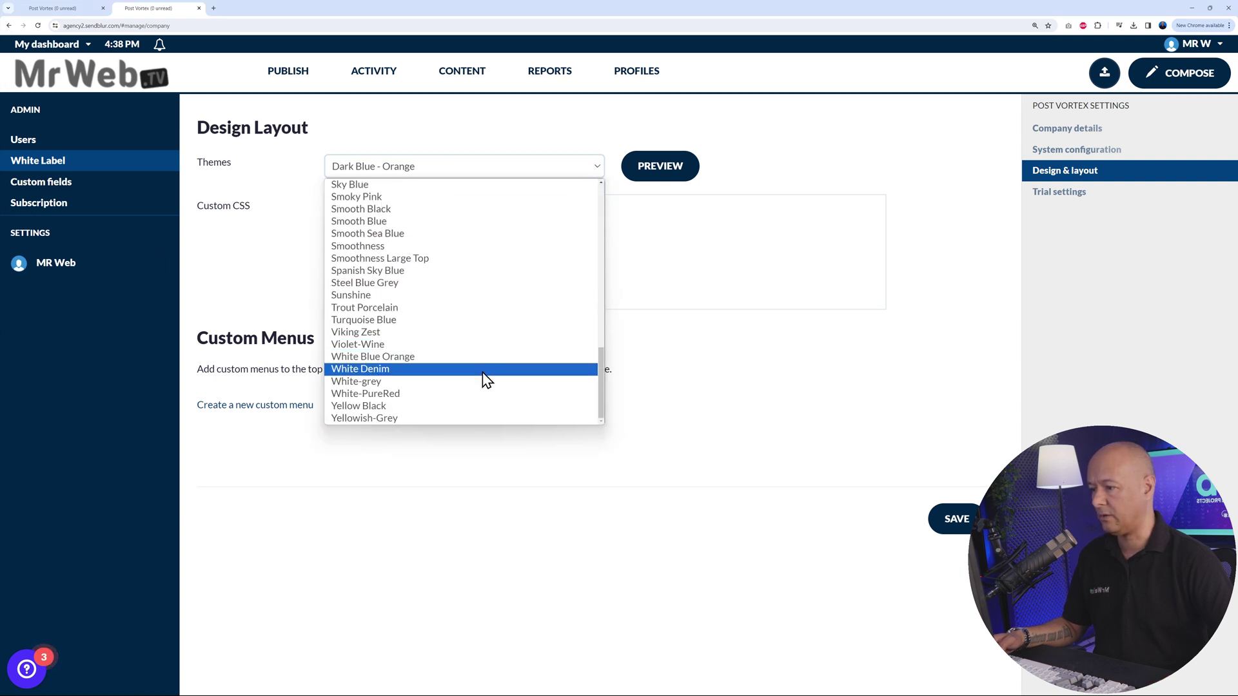
pyautogui.scroll(10, 481, 252)
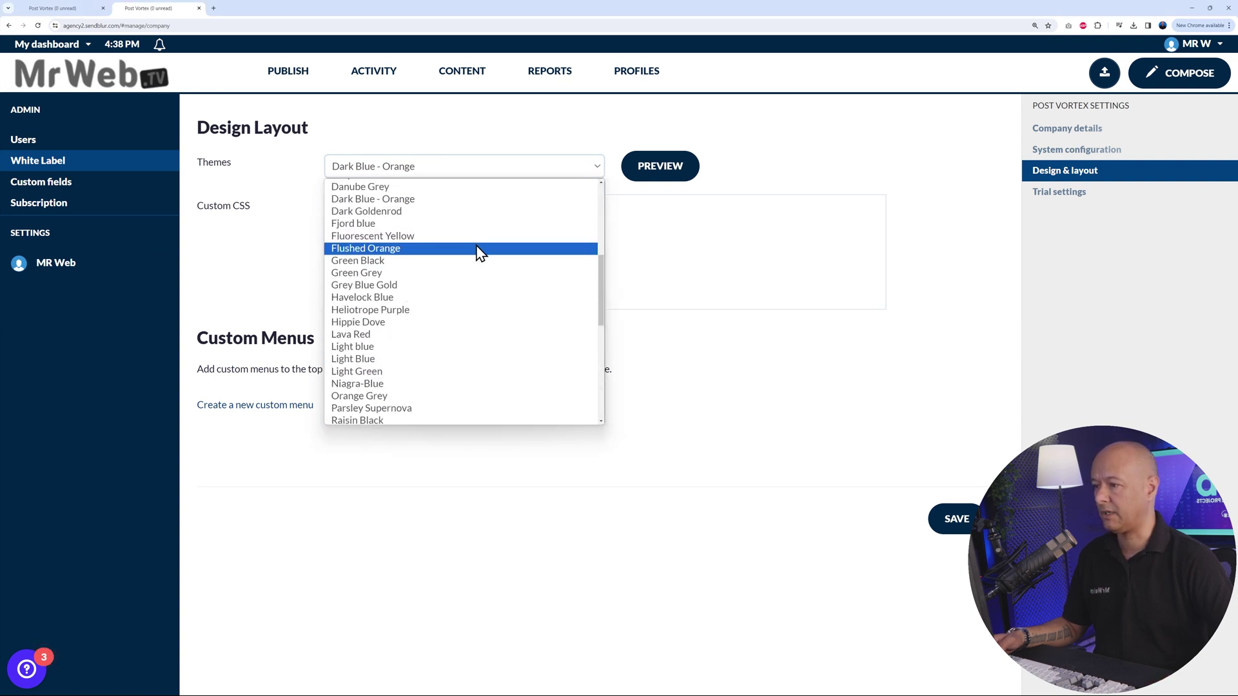
pyautogui.click(766, 195)
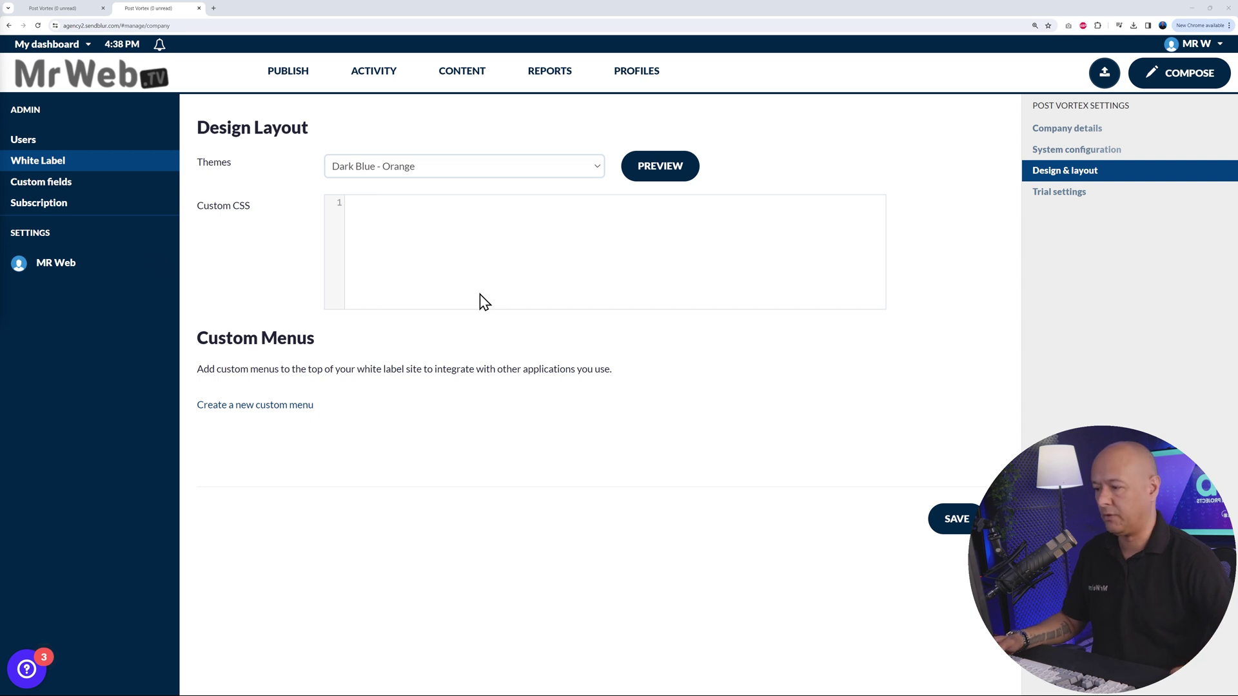
pyautogui.click(956, 521)
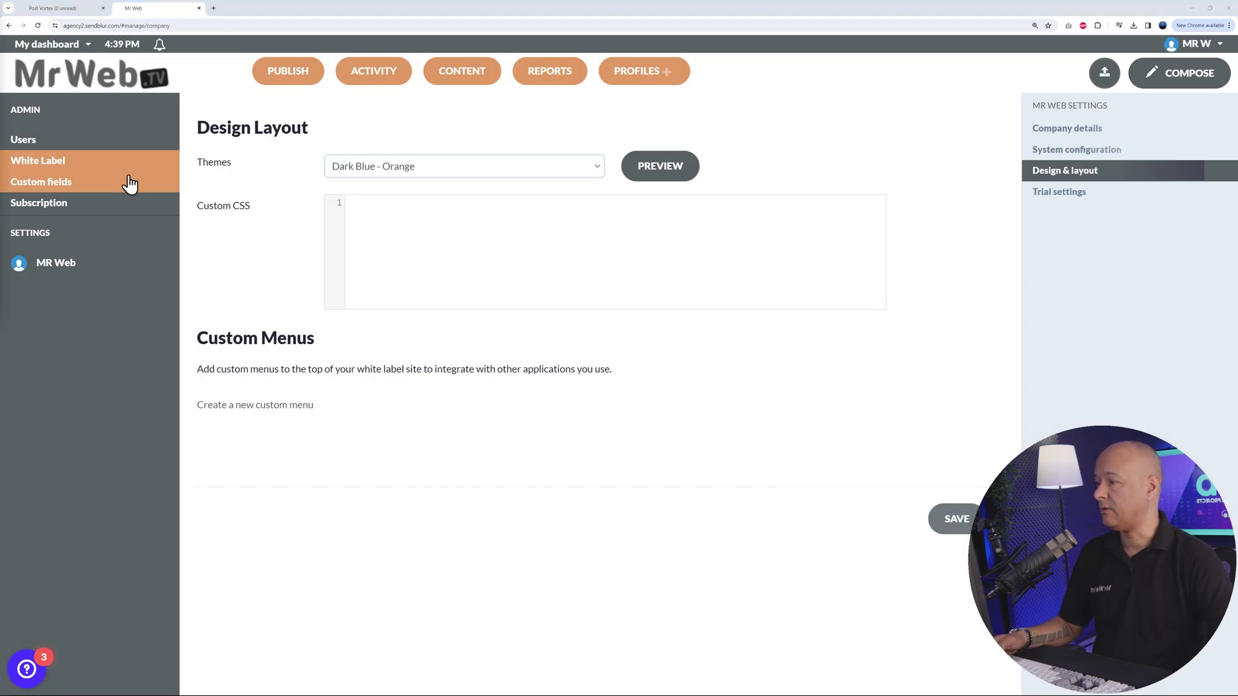
# Step: Go to the Custom fields page, which has no custom user fields yet
pyautogui.click(72, 187)
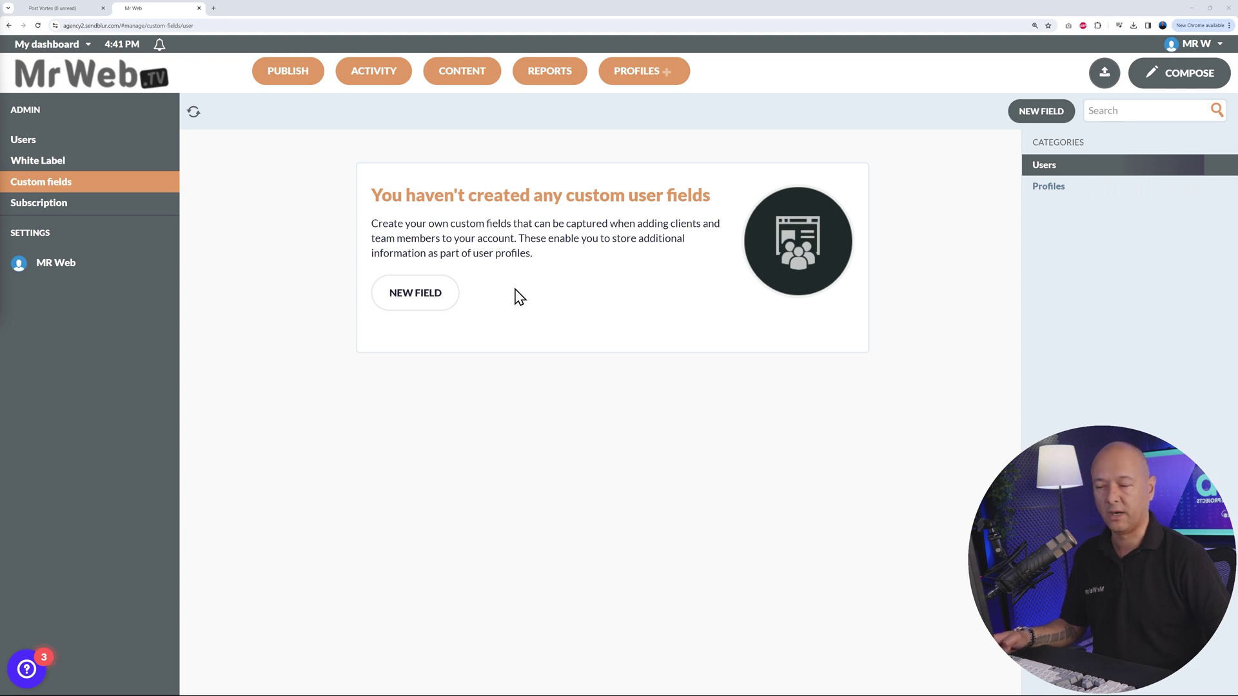
# Step: Create and save a non-mandatory Numeric user field titled 'Agency Size (Numbers of Employees)'
pyautogui.click(442, 302)
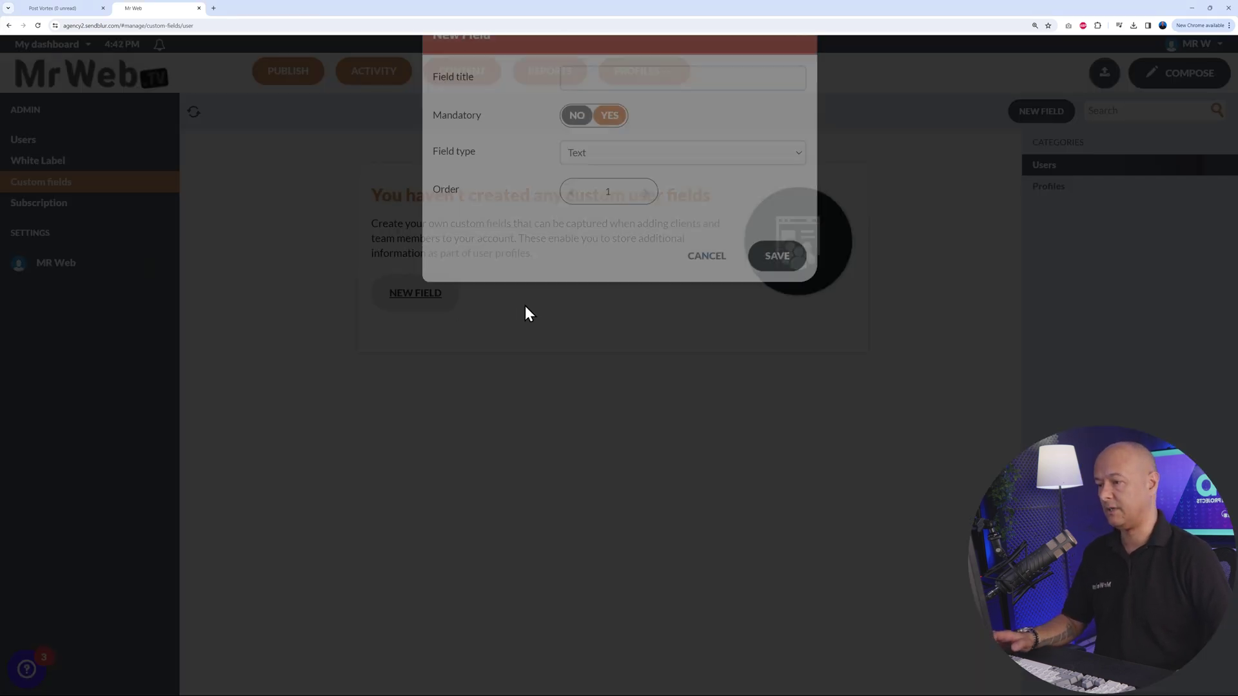
pyautogui.click(650, 164)
pyautogui.write('Agency Size (Numbers of Employees)')
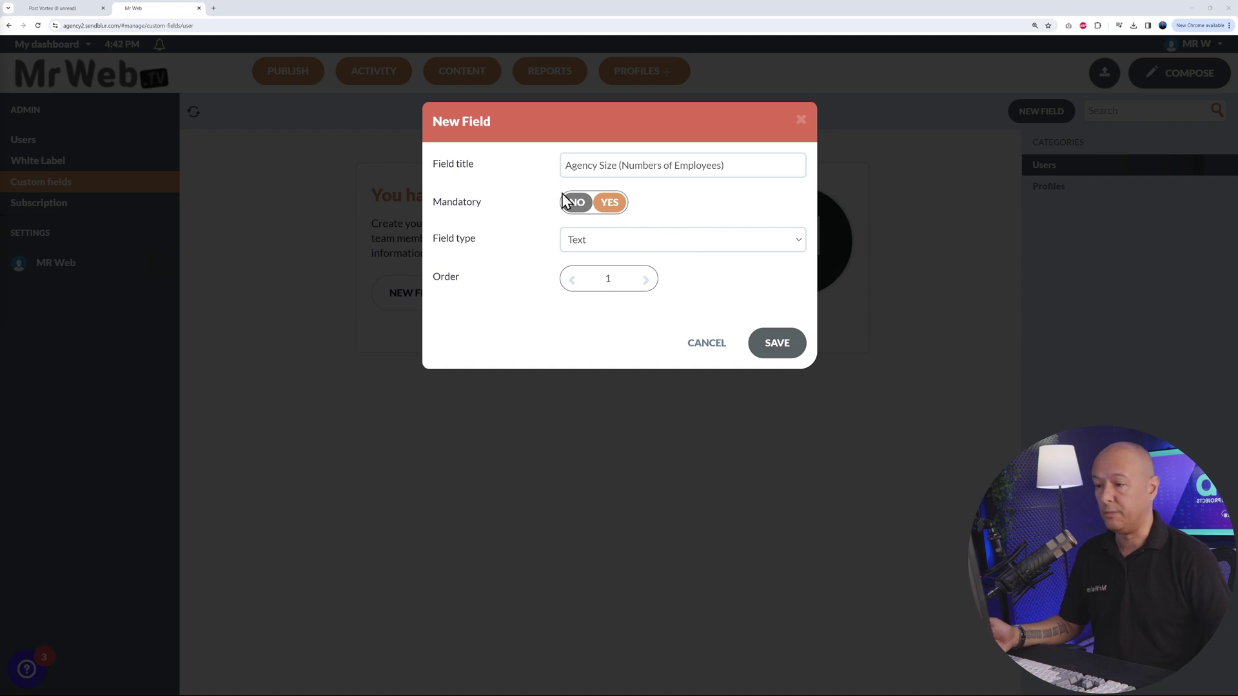
pyautogui.click(688, 248)
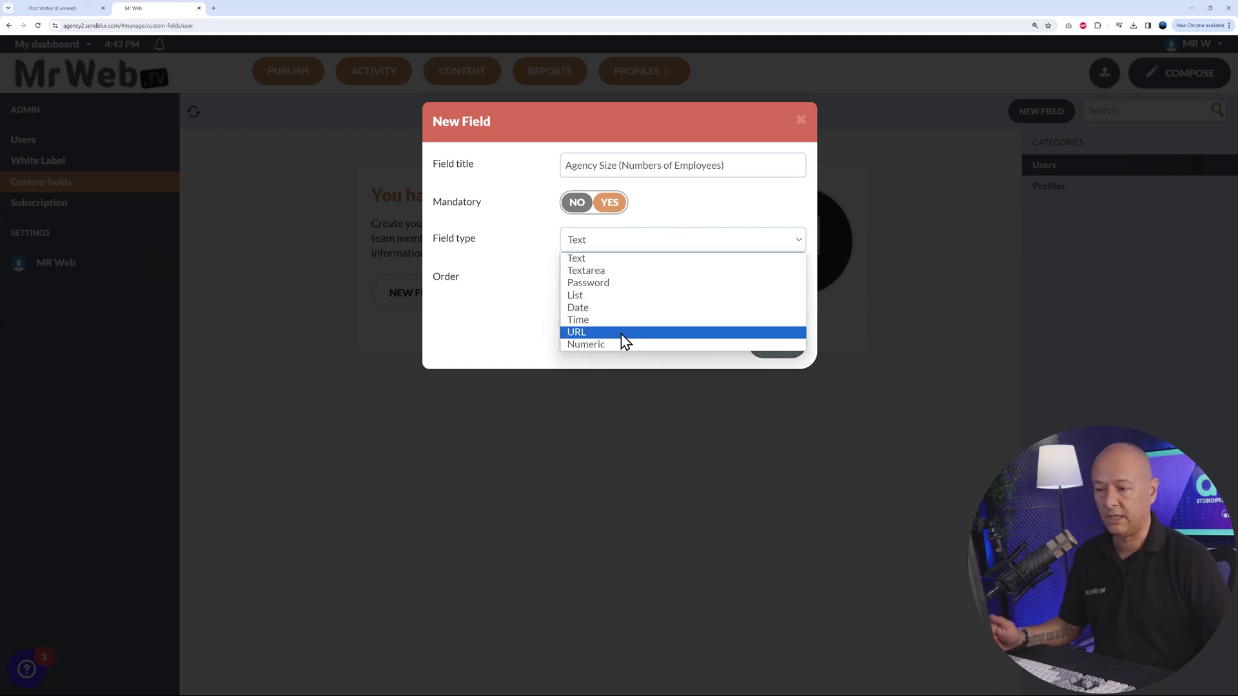
pyautogui.click(609, 345)
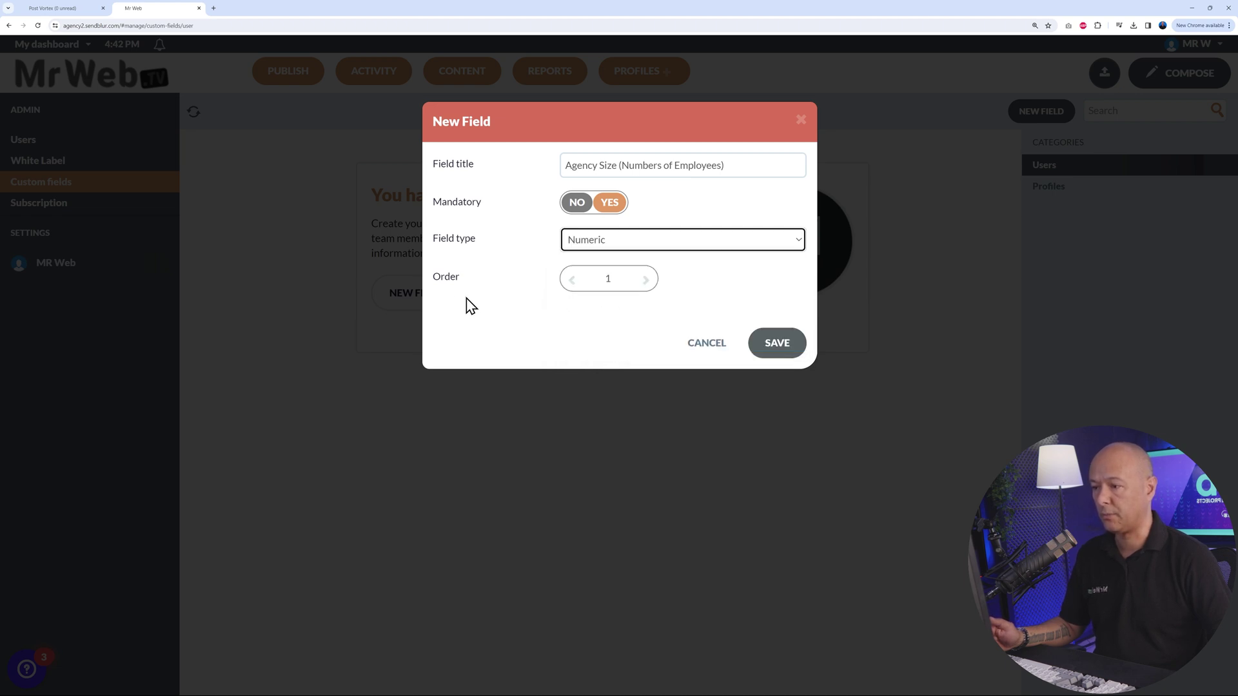
pyautogui.press('Tab')
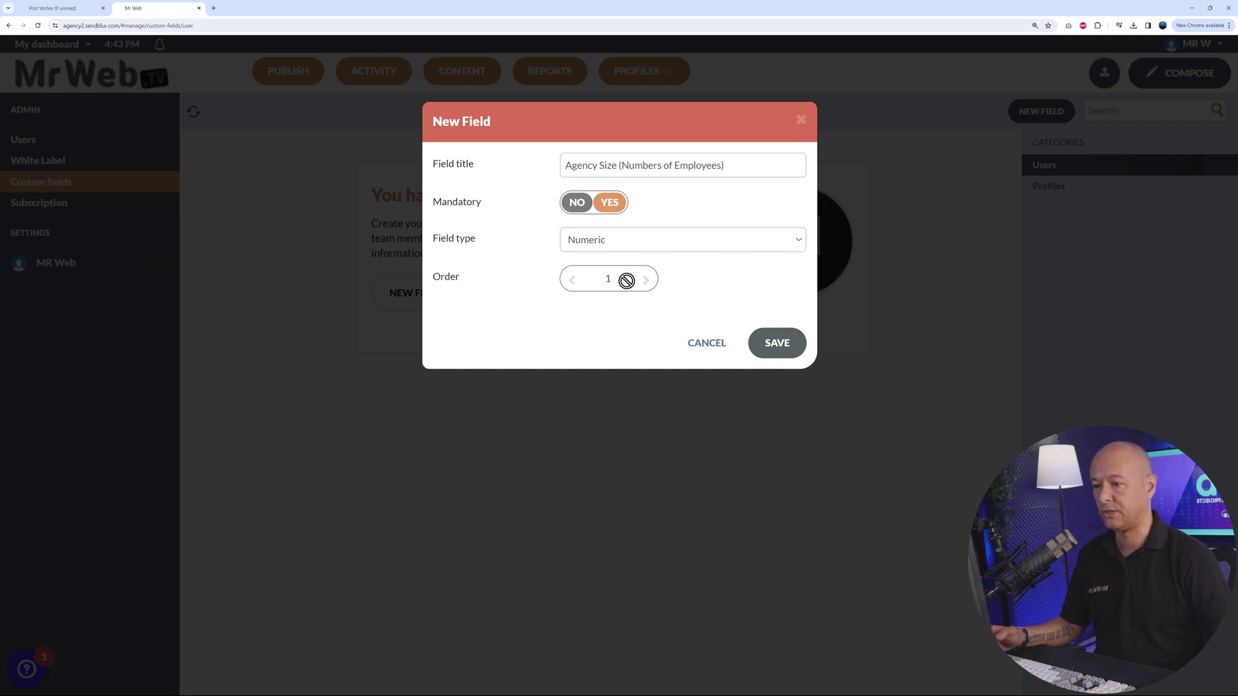
pyautogui.click(782, 342)
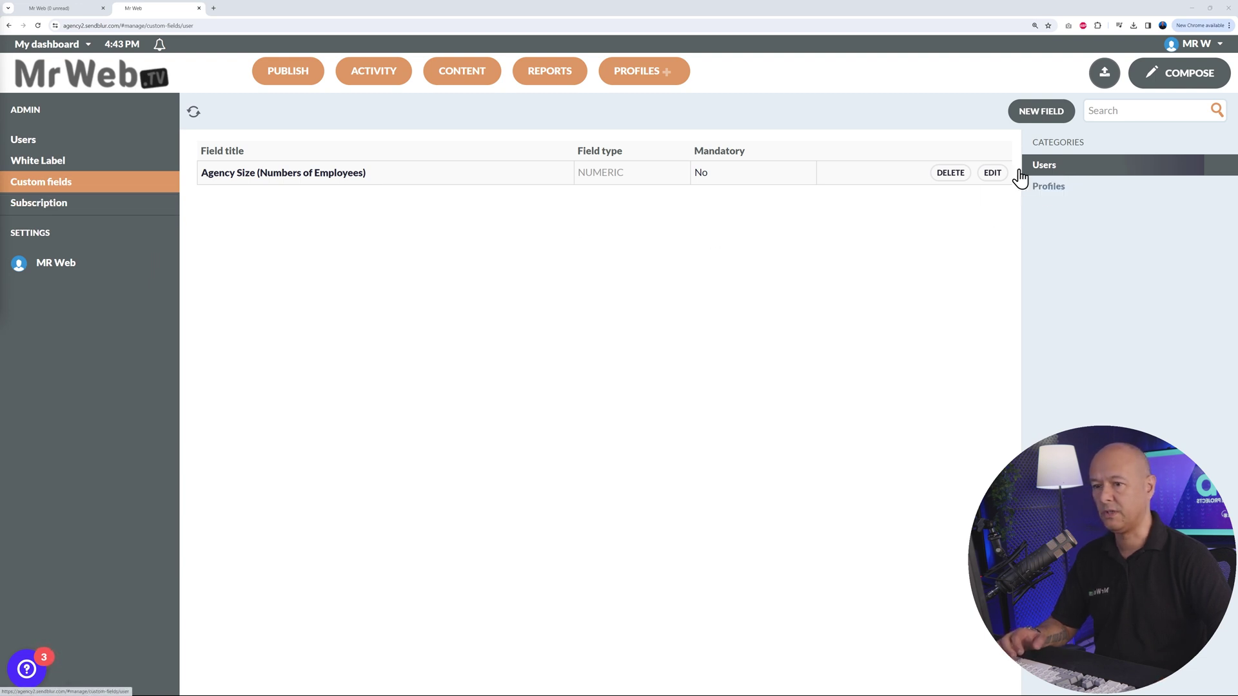
pyautogui.click(1041, 191)
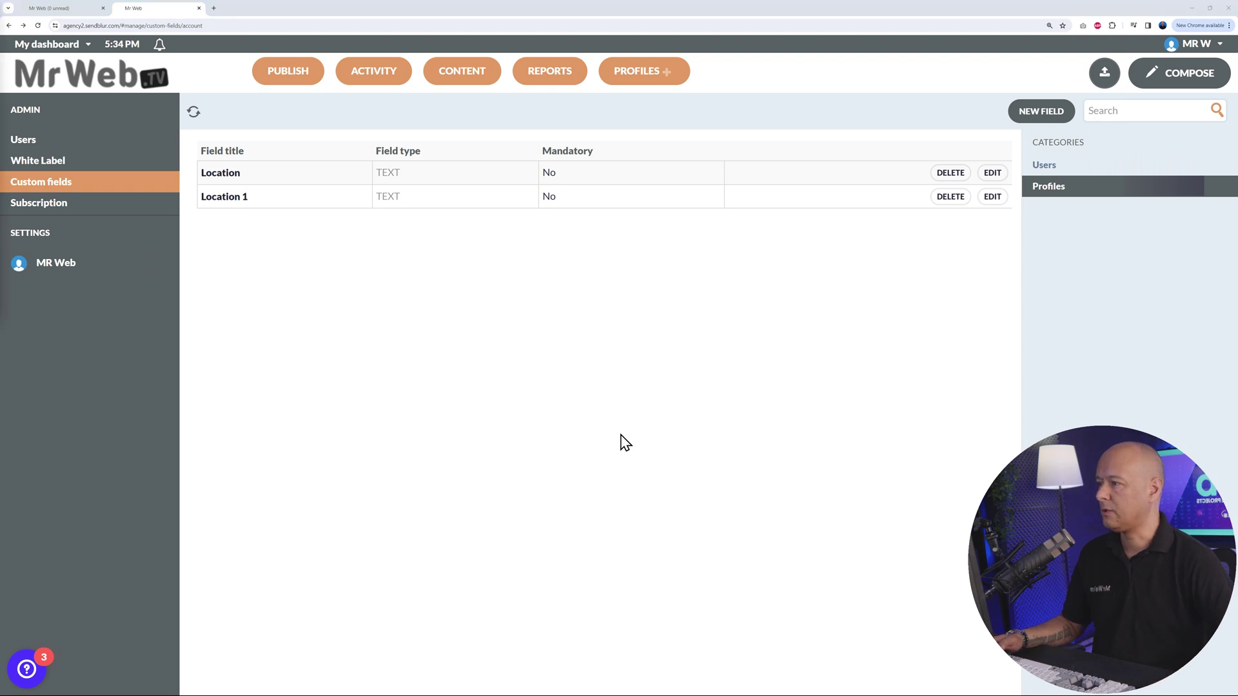
pyautogui.click(81, 46)
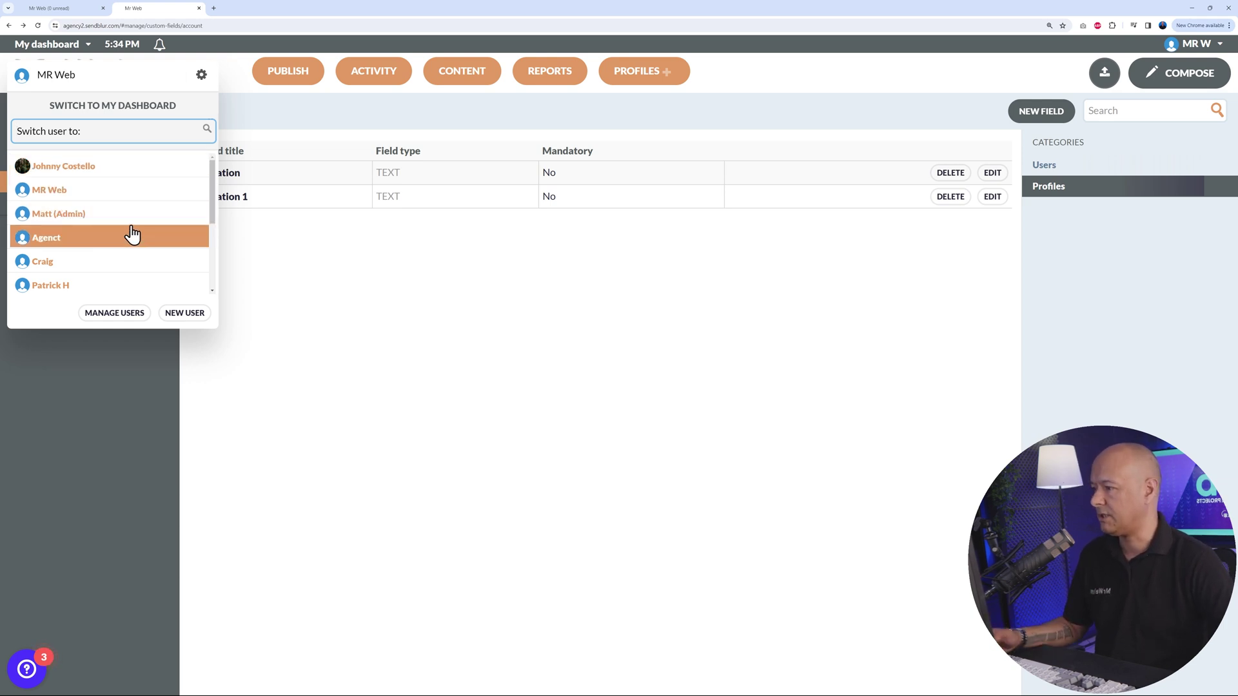
pyautogui.scroll(-1, 132, 235)
pyautogui.scroll(-3, 127, 251)
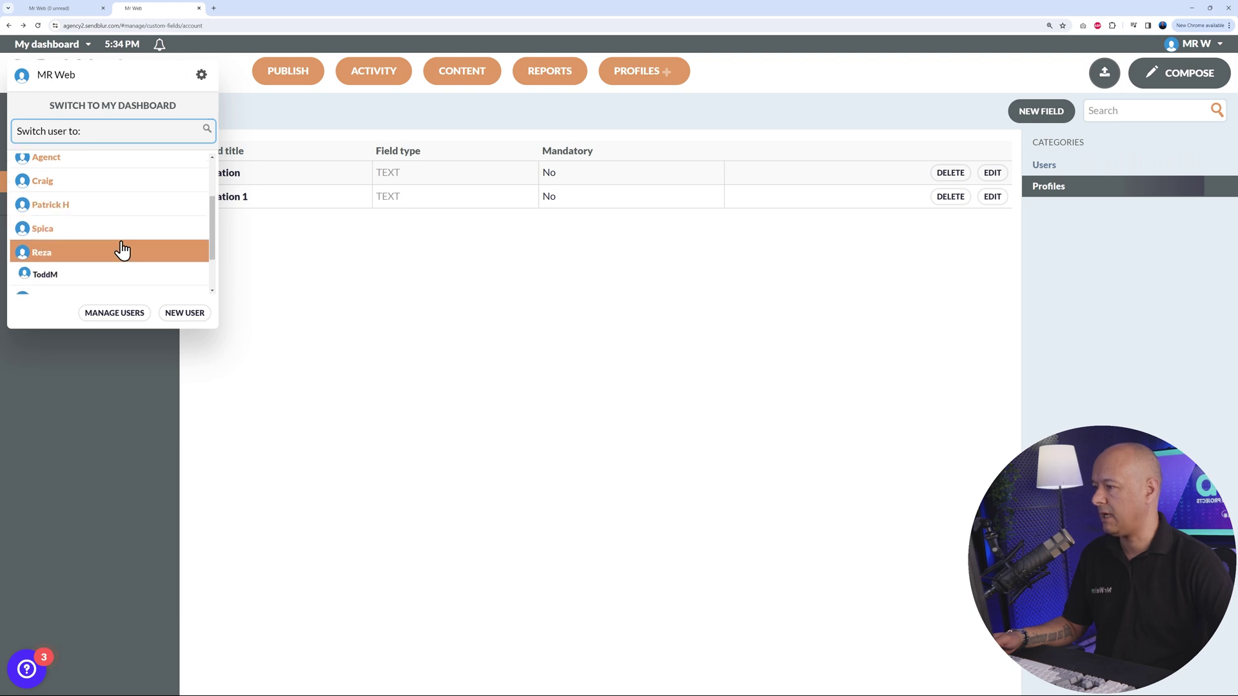
pyautogui.scroll(5, 124, 258)
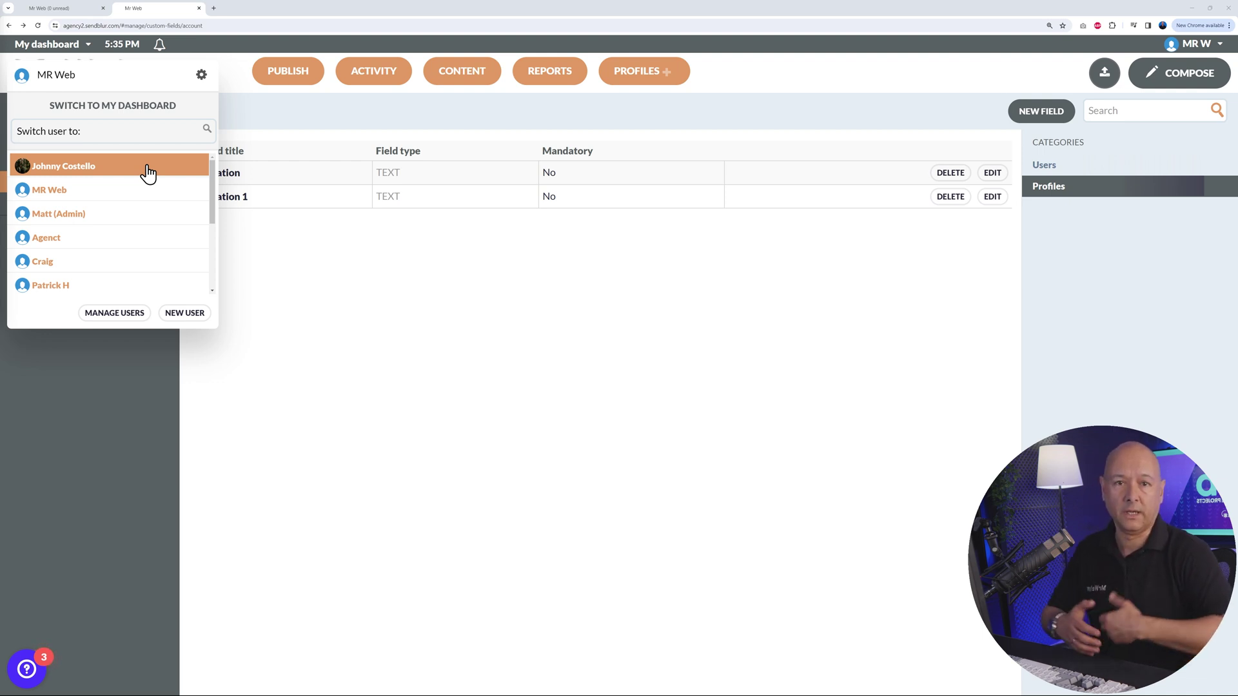
pyautogui.click(313, 277)
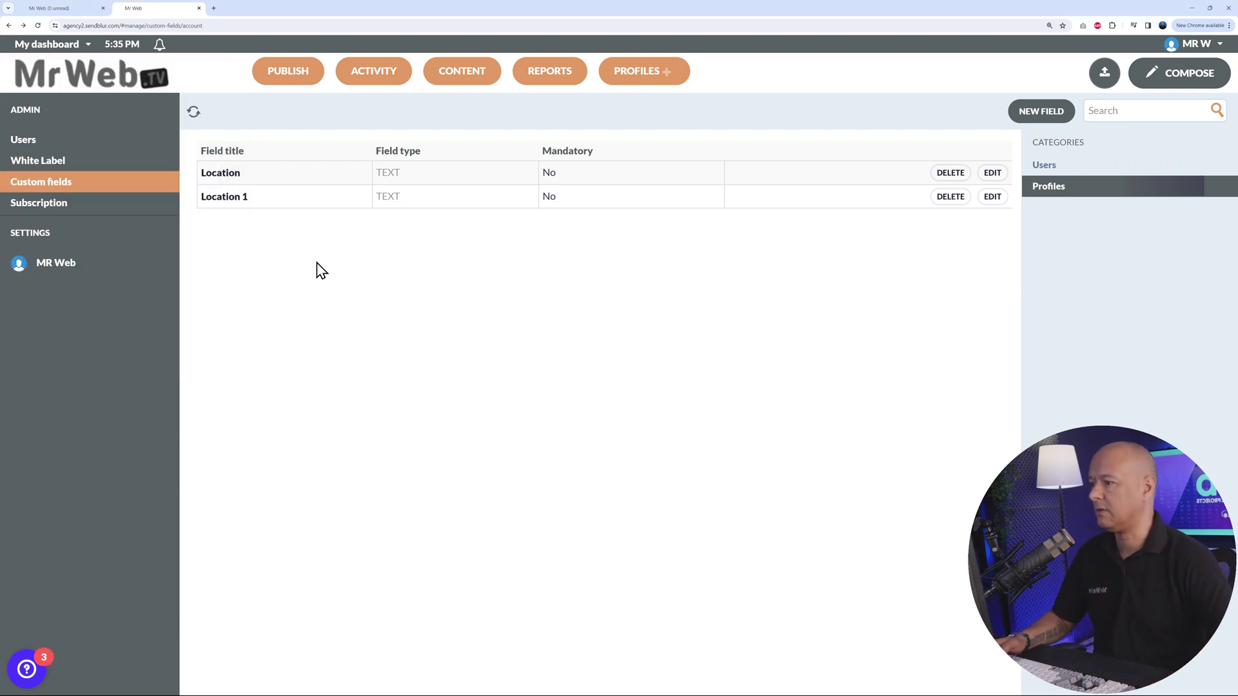
# Step: Go to Manage users and start upgrading the expired-trial client to a full user
pyautogui.click(1218, 50)
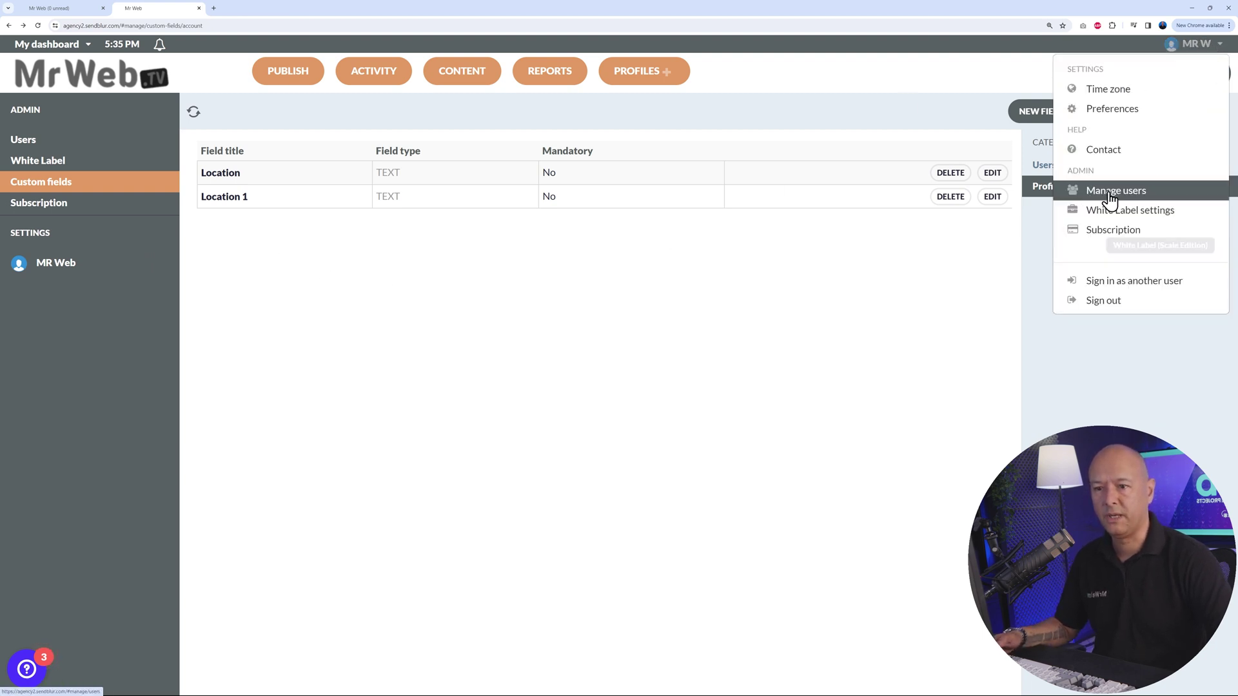
pyautogui.click(1136, 193)
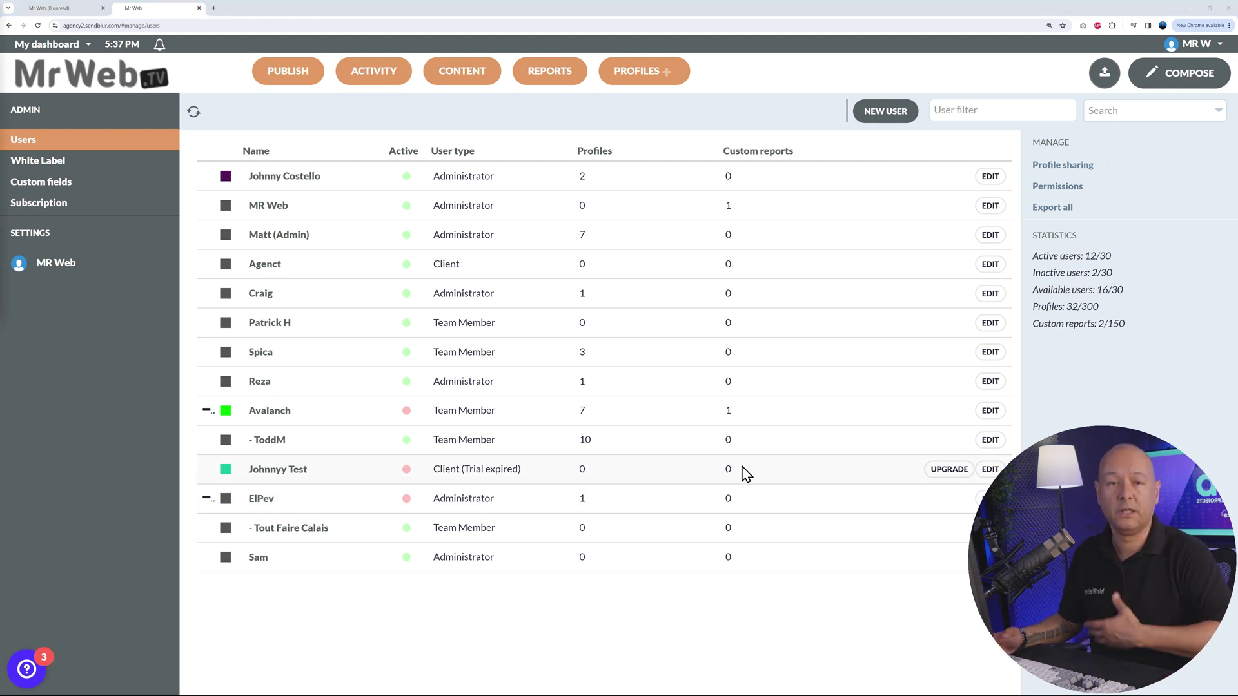
pyautogui.click(934, 479)
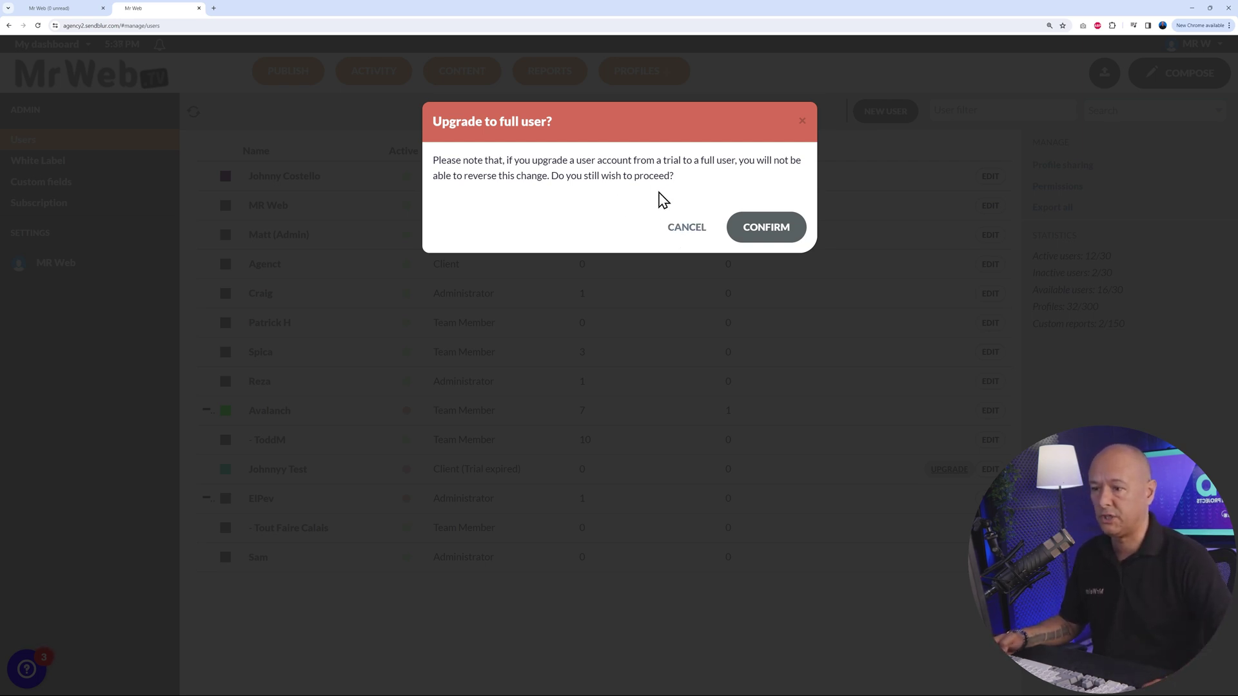
pyautogui.click(687, 233)
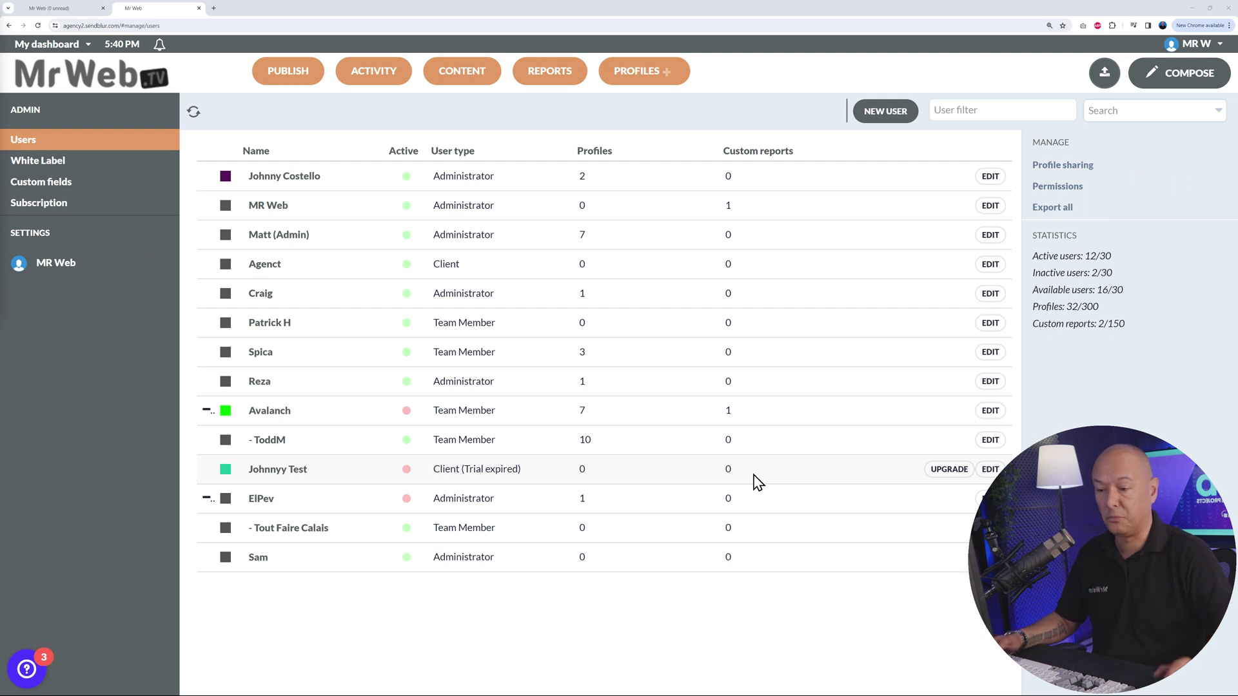
pyautogui.click(990, 469)
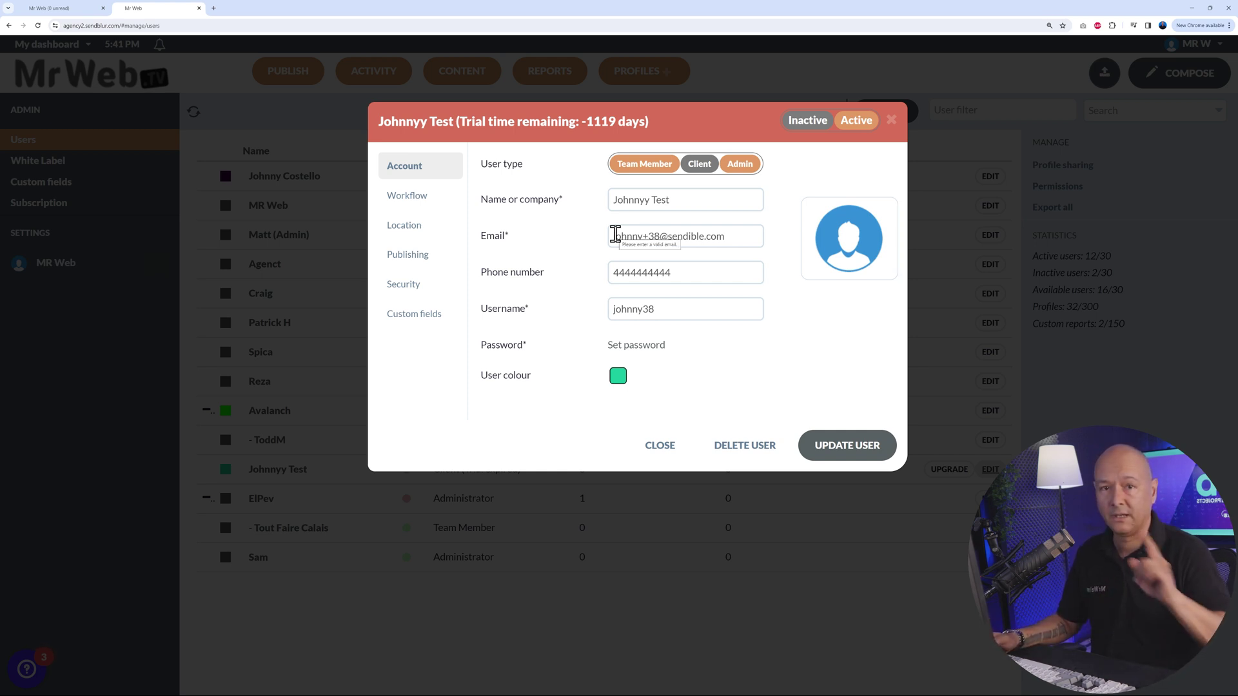
# Step: On the client's Workflow tab, set Extend trial by to 10 days
pyautogui.click(452, 200)
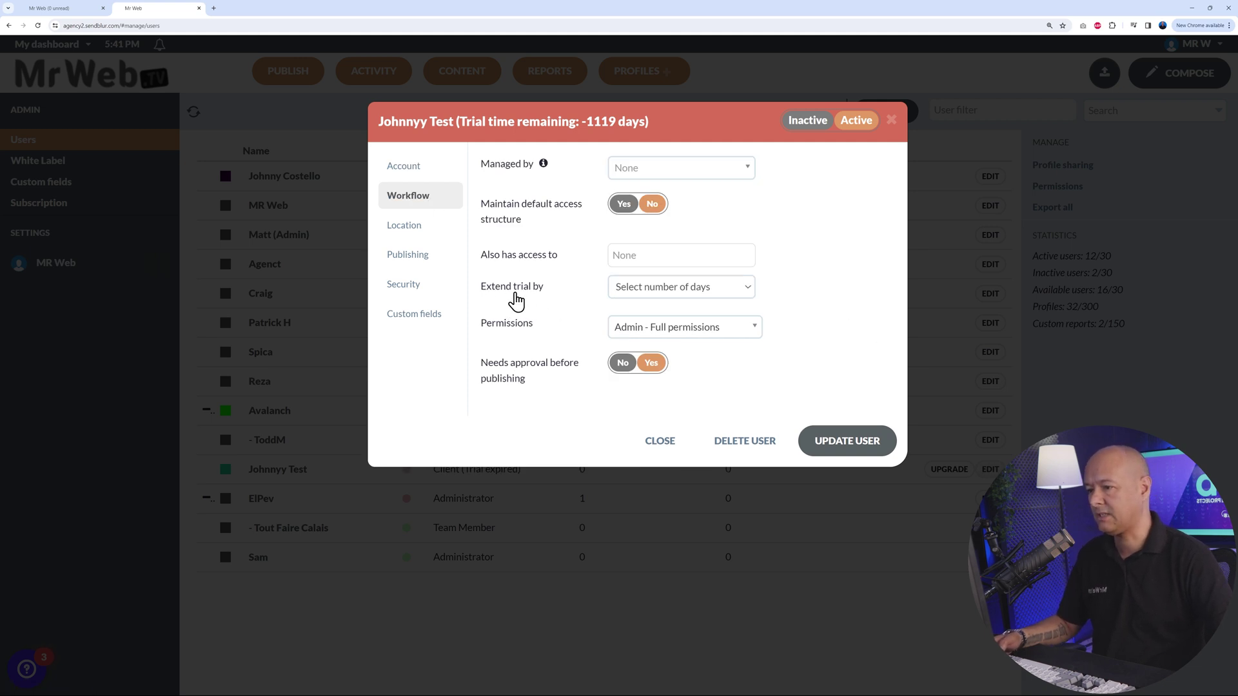
pyautogui.click(709, 290)
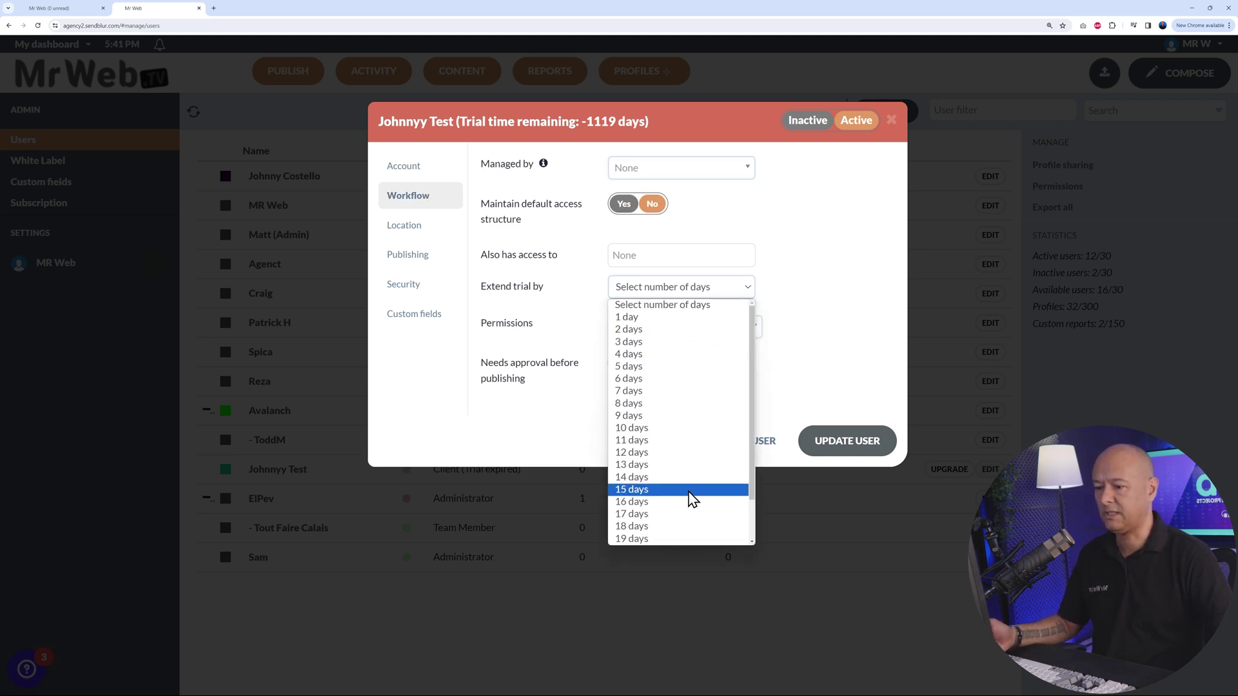
pyautogui.scroll(-1, 693, 500)
pyautogui.scroll(1, 692, 502)
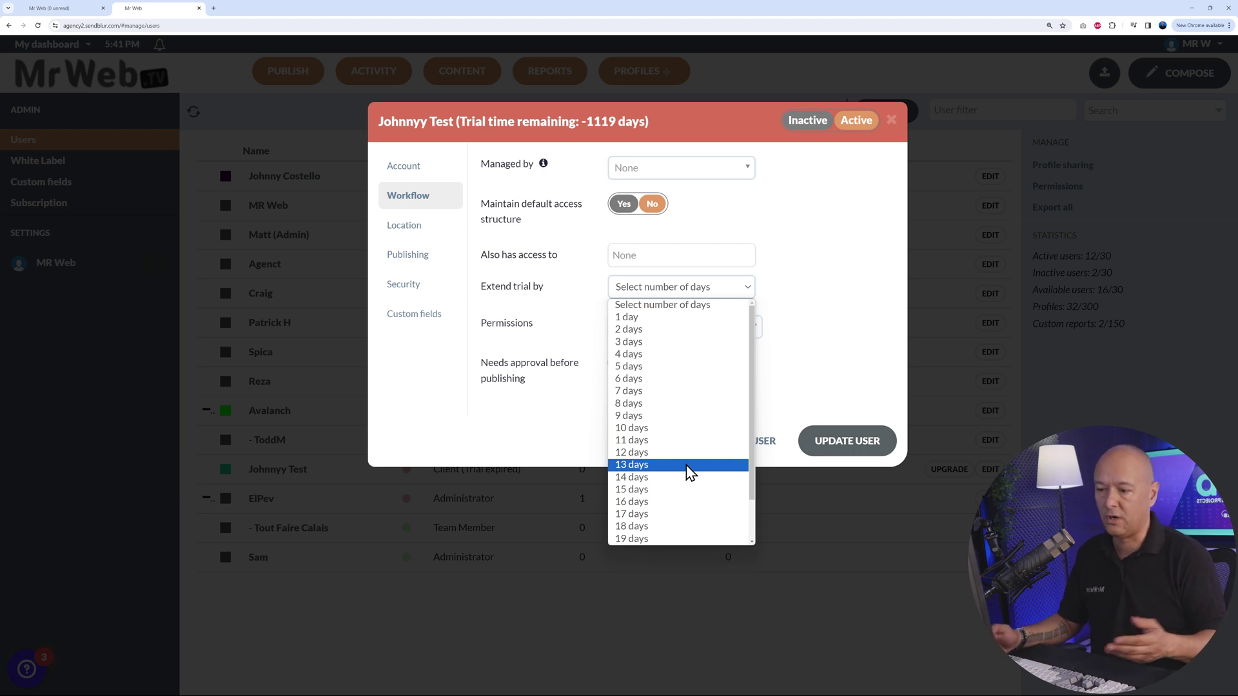
pyautogui.click(643, 431)
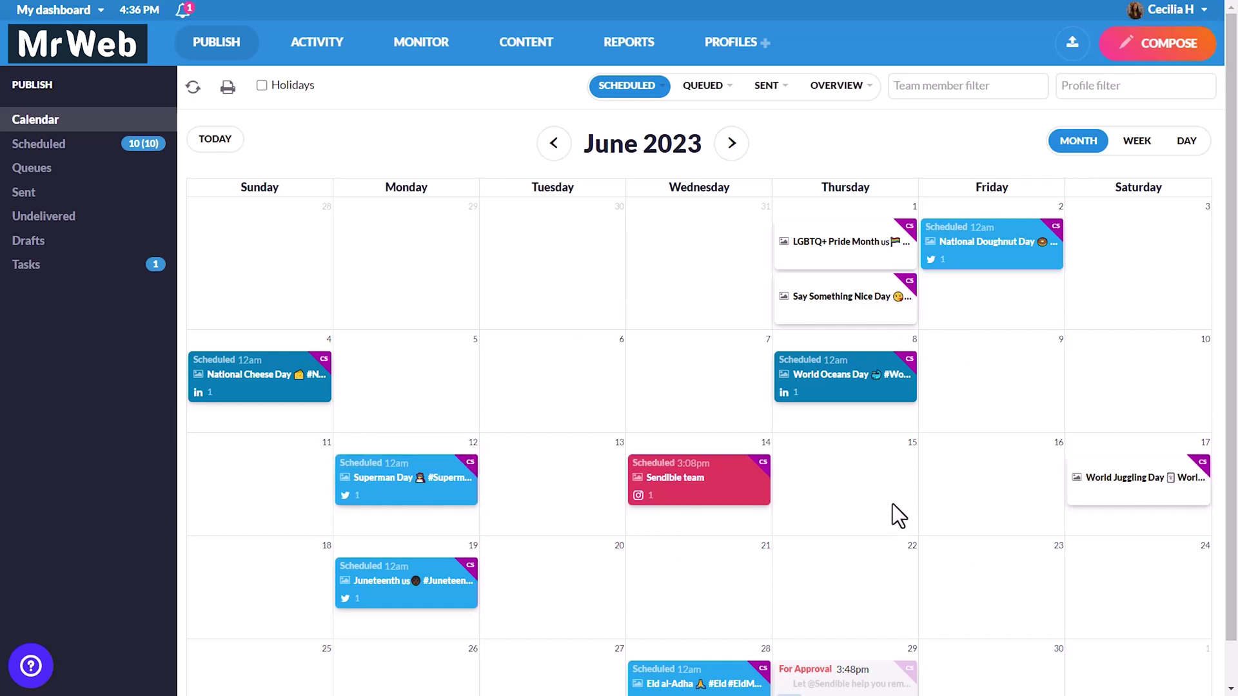
# Step: Move the World Oceans Day post to Friday 9 June, then open Queues
pyautogui.click(694, 392)
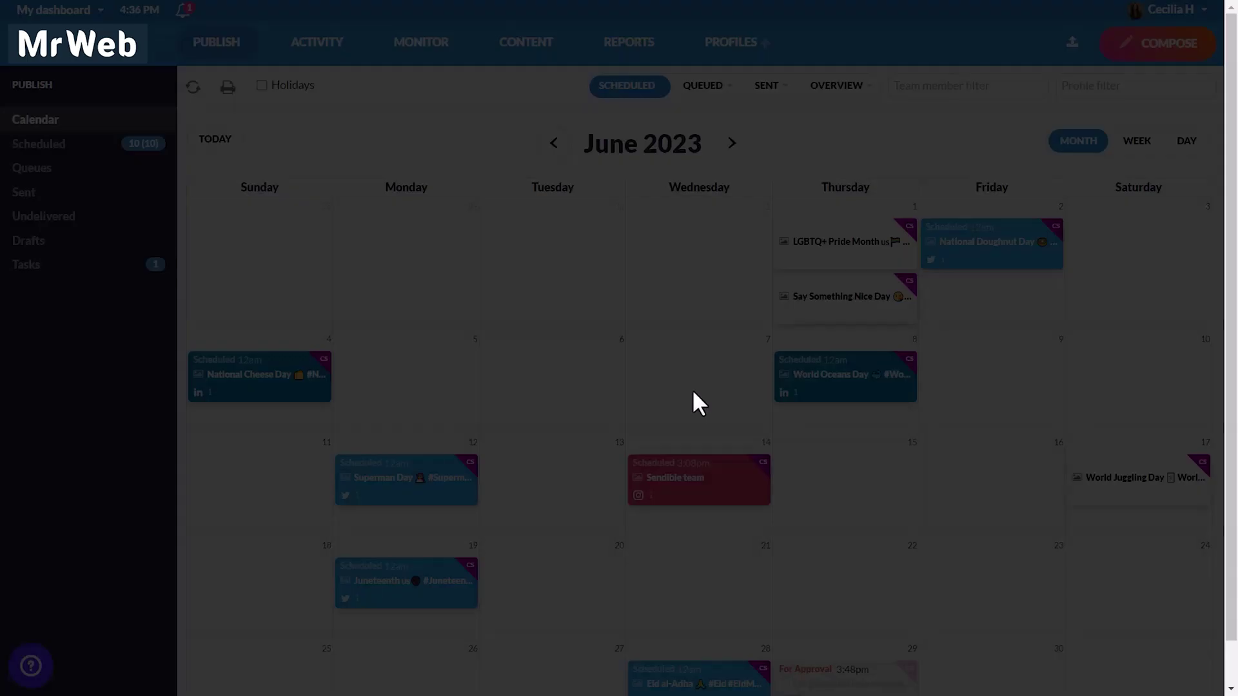
pyautogui.press('Escape')
pyautogui.moveTo(841, 380); pyautogui.dragTo(984, 381)
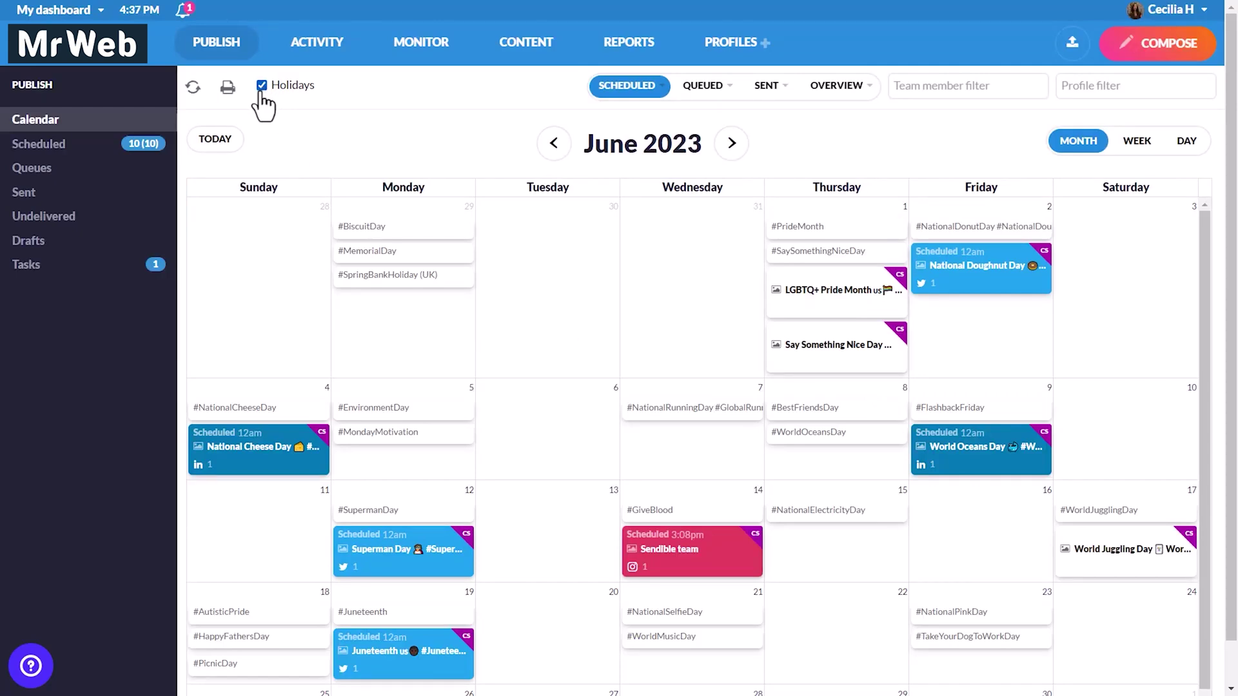
pyautogui.click(119, 168)
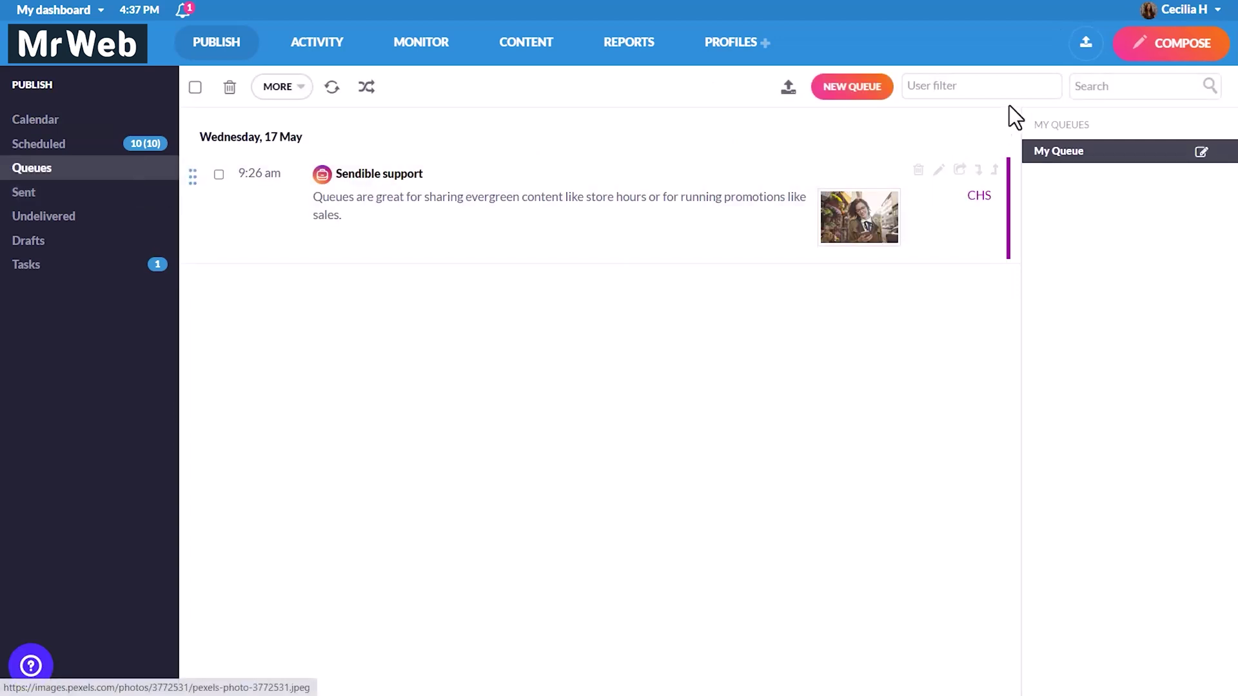
# Step: Glance at bulk compose, Undelivered posts and approval Tasks, then open the Activity inbox
pyautogui.click(1079, 45)
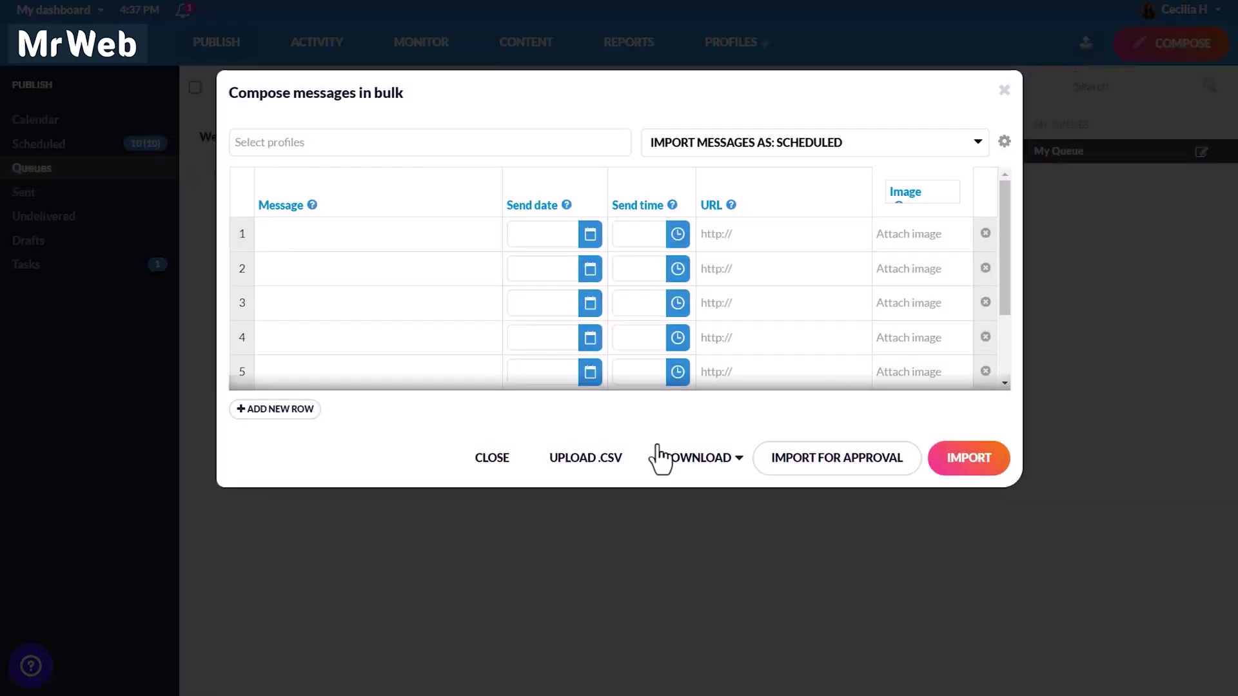
pyautogui.click(1003, 91)
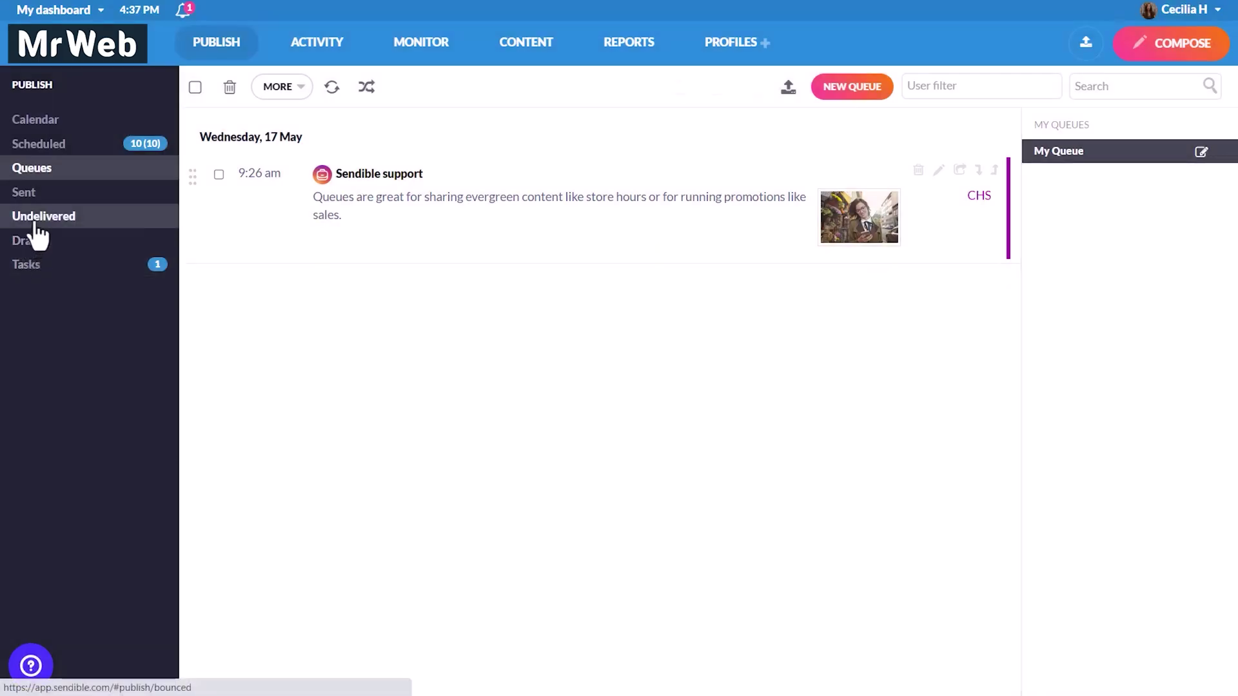
pyautogui.click(37, 219)
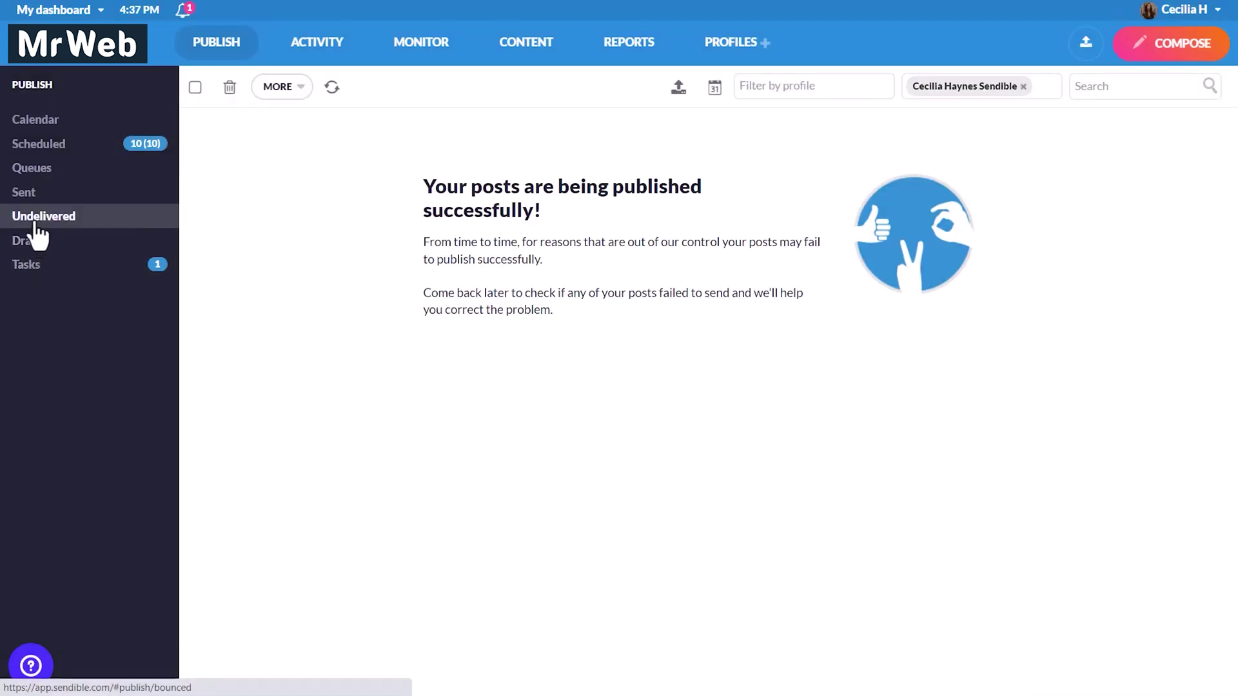
pyautogui.click(45, 267)
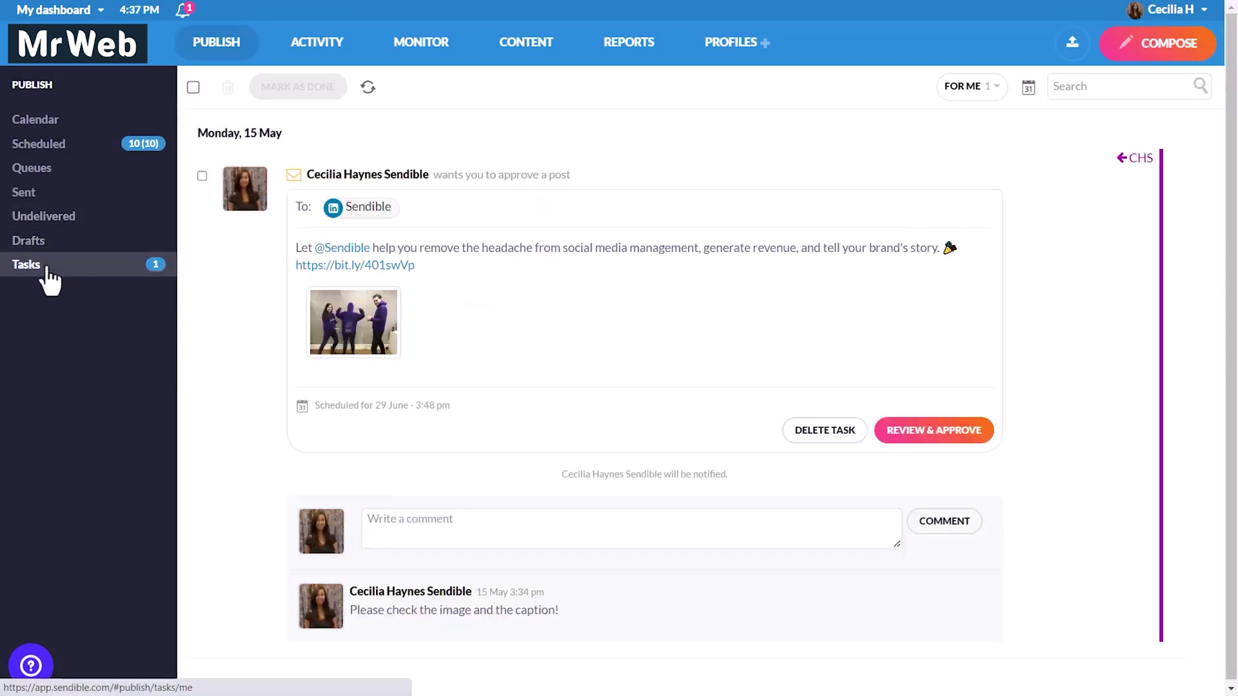
pyautogui.click(314, 59)
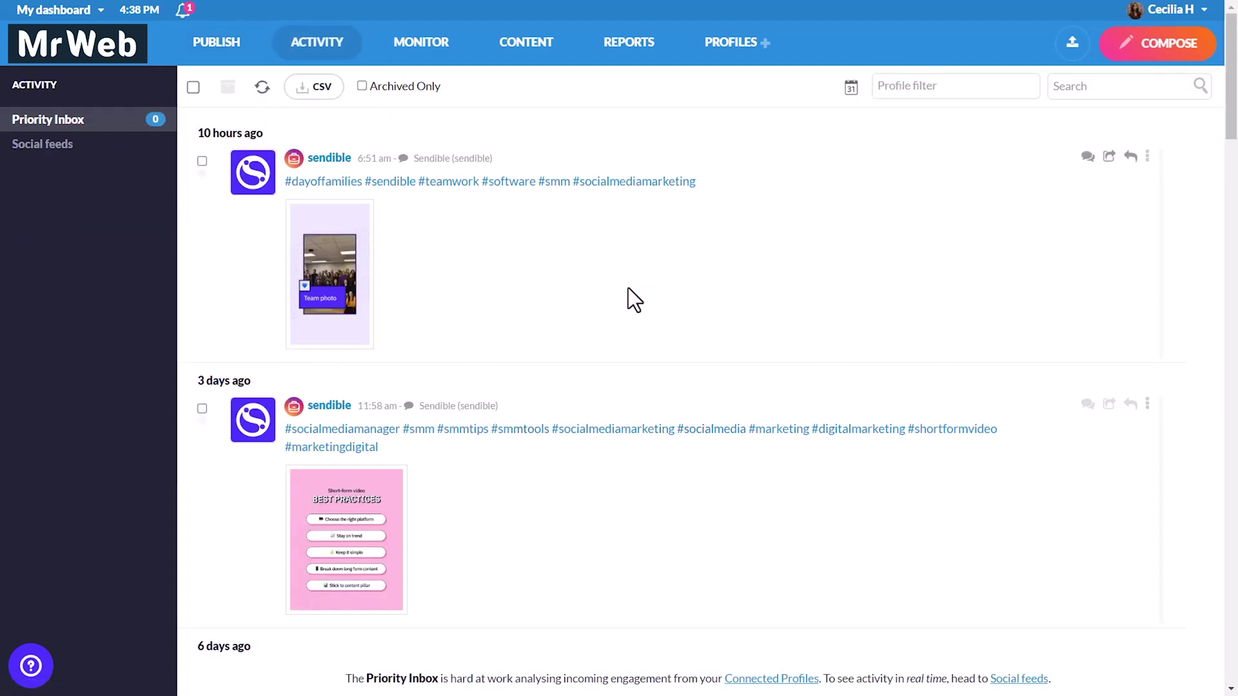
# Step: Browse the social feeds, RSS feeds, reports hub and add-social-profiles page
pyautogui.click(82, 165)
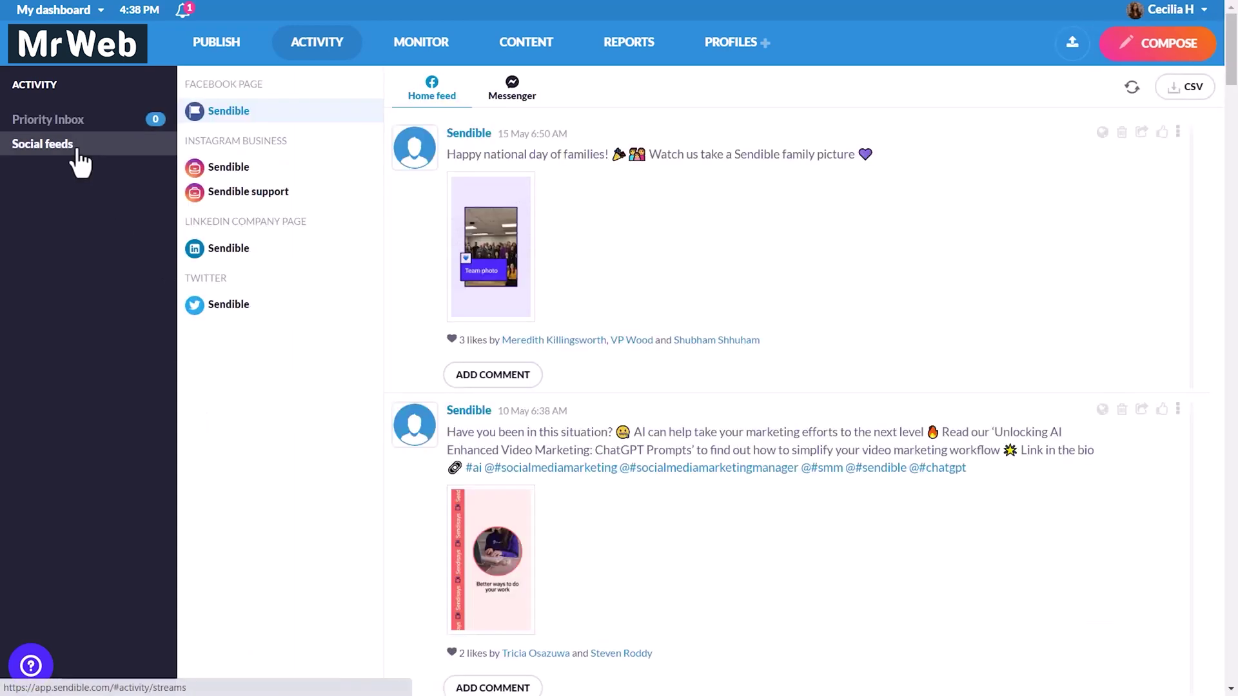
pyautogui.click(526, 42)
pyautogui.click(640, 53)
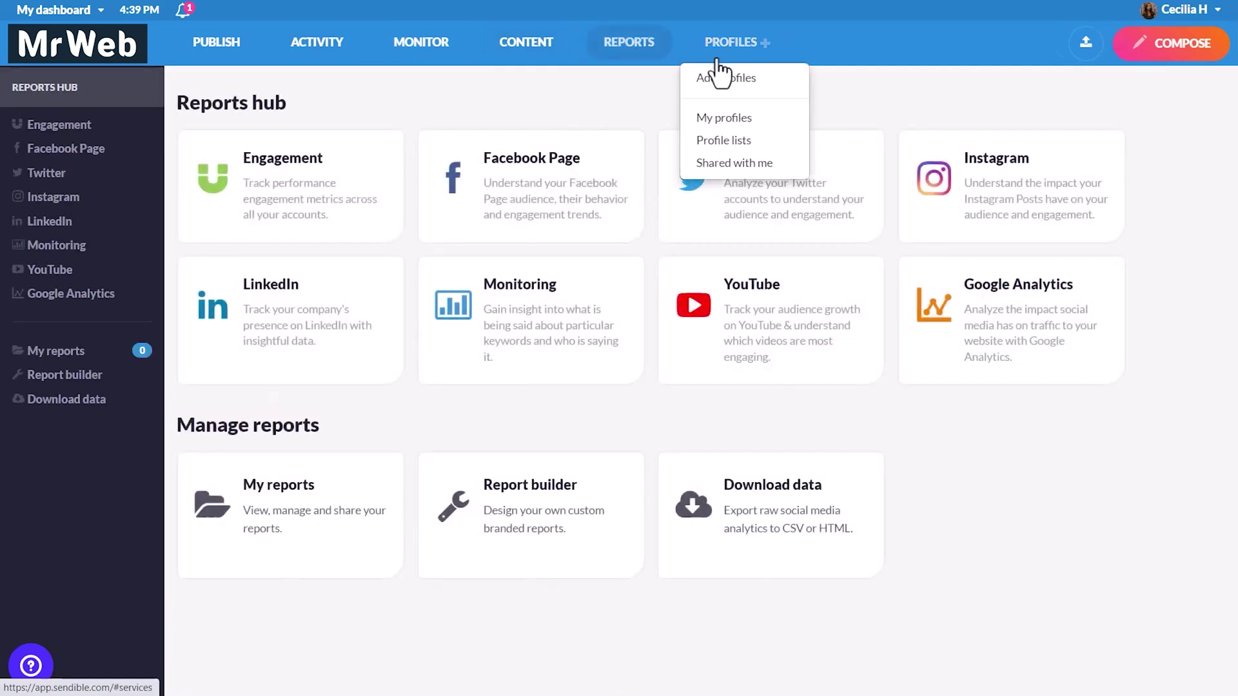
pyautogui.click(719, 76)
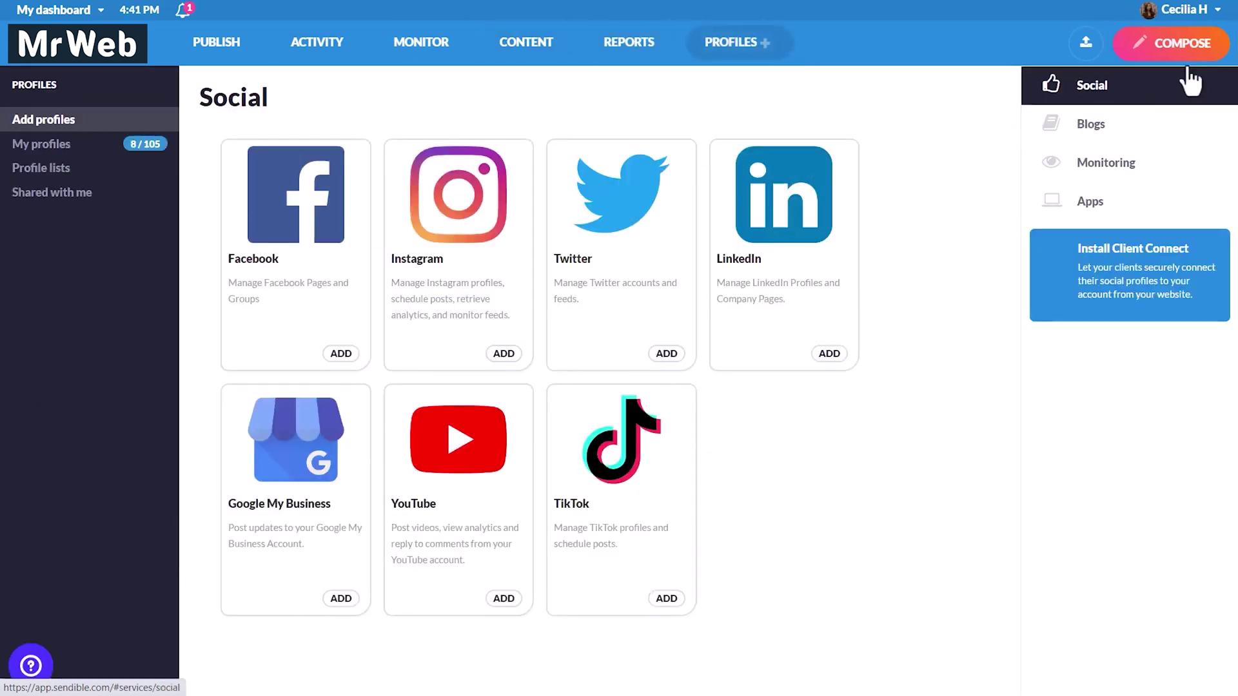
pyautogui.moveTo(1187, 10)
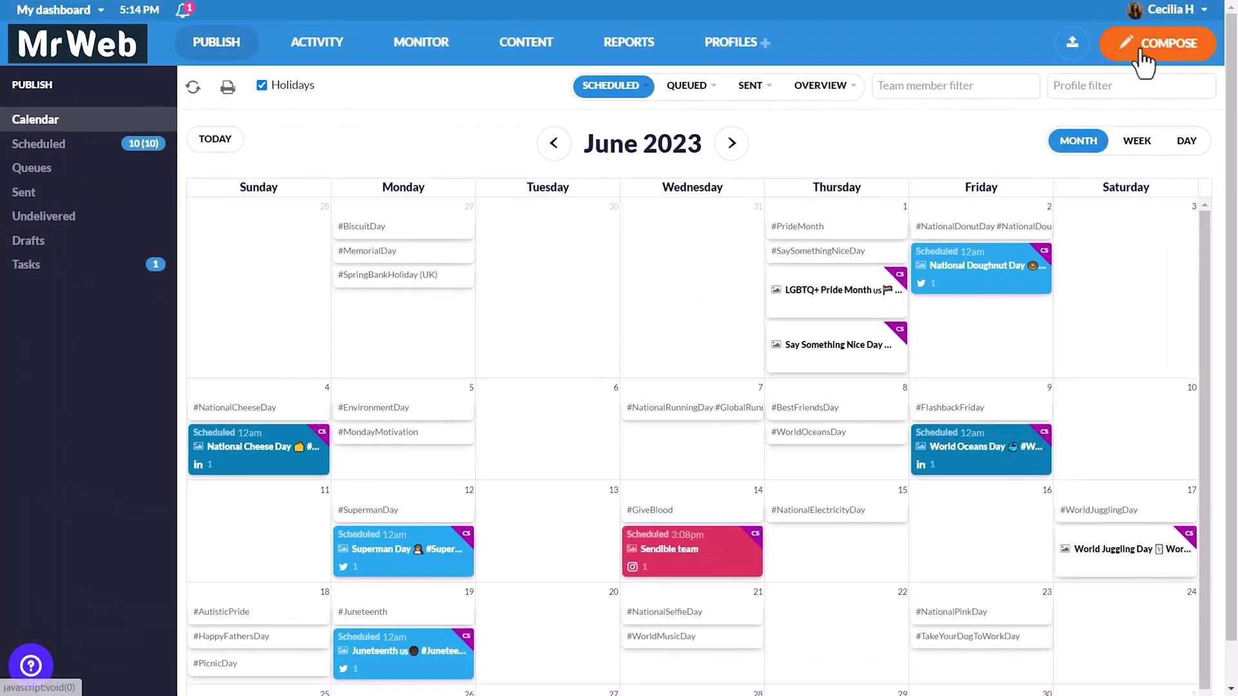
# Step: Start a new post to the Sendible Facebook page and Sendible support Instagram, pasting the prepared message
pyautogui.click(1145, 61)
pyautogui.click(690, 252)
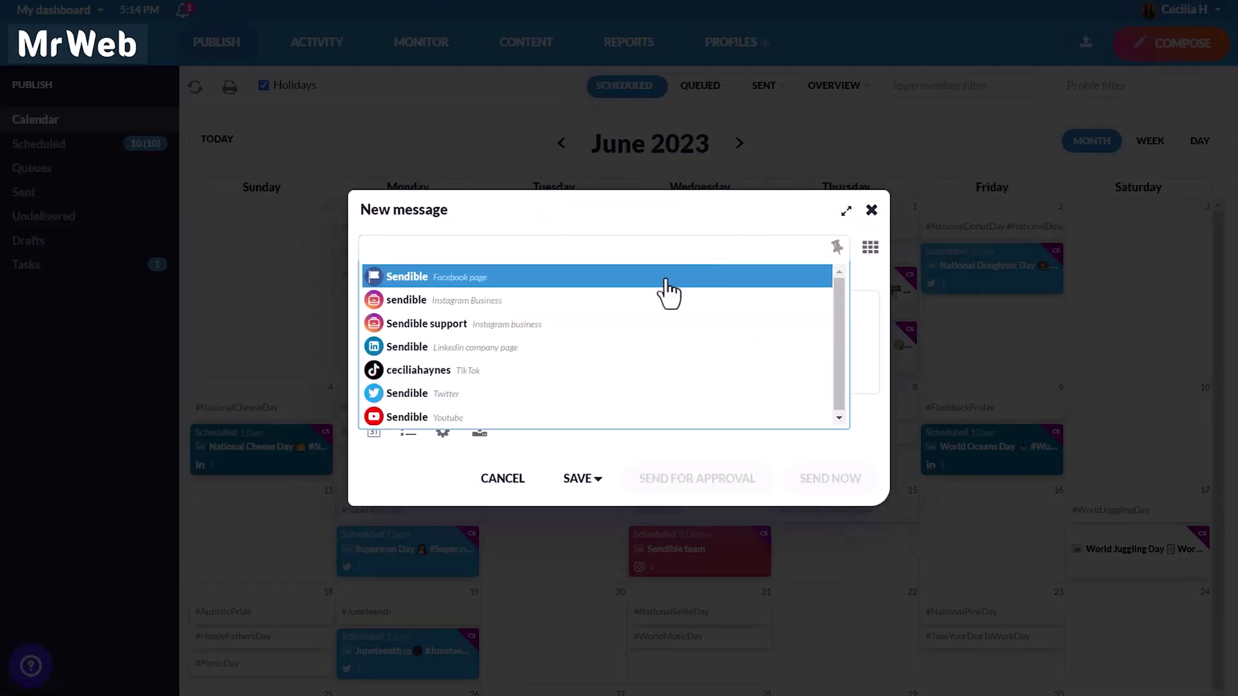
pyautogui.click(668, 281)
pyautogui.click(682, 224)
pyautogui.click(659, 268)
pyautogui.click(652, 299)
pyautogui.write('Want to score some swag? Let us know how Sendible has improved your social media management workflow!')
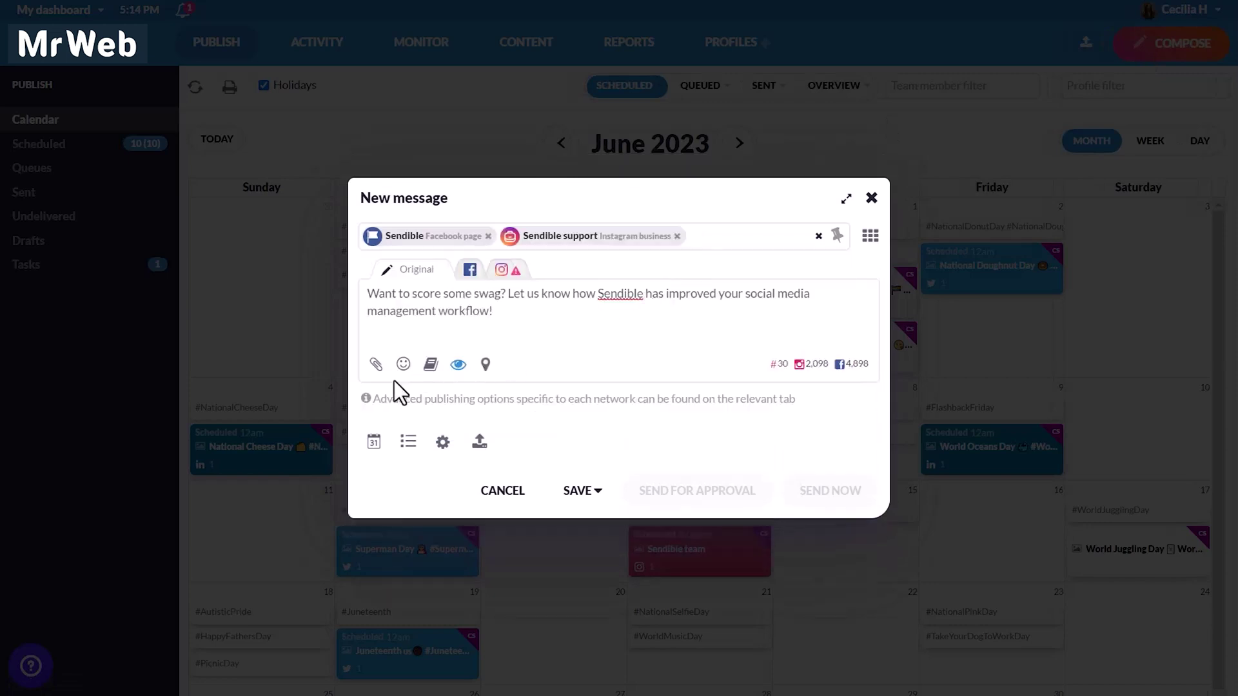
# Step: Attach the first group photo from the Media library after browsing the other image sources
pyautogui.click(375, 366)
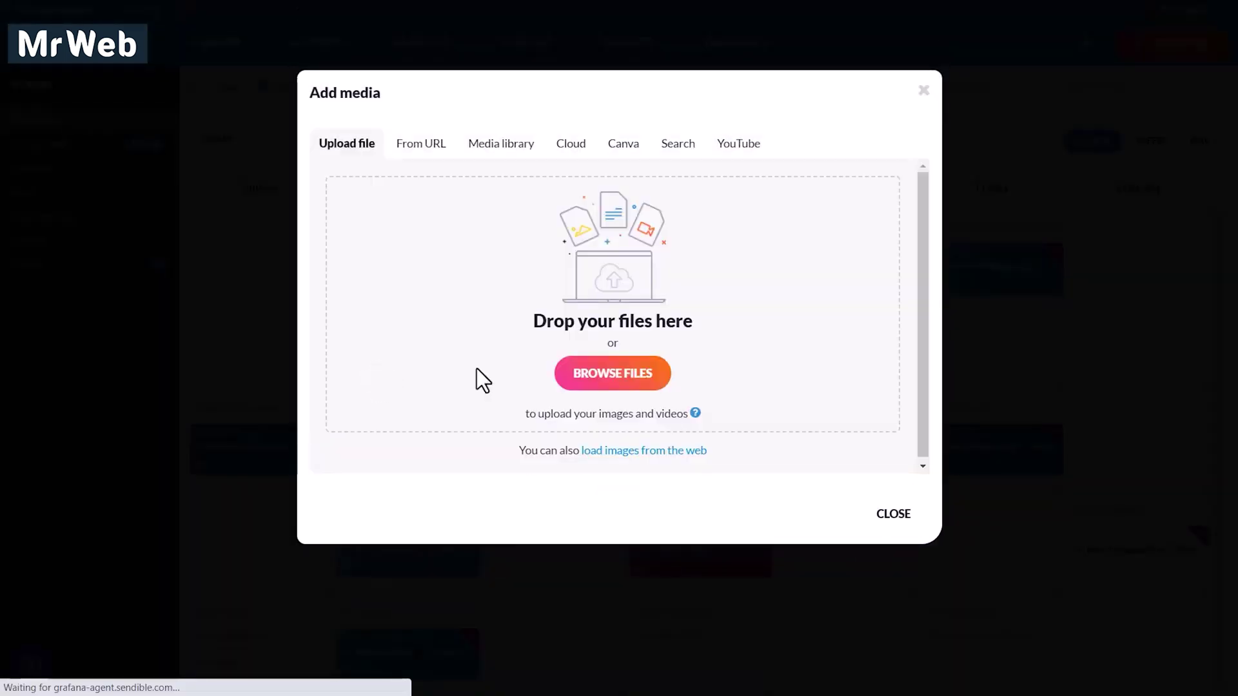
pyautogui.click(677, 145)
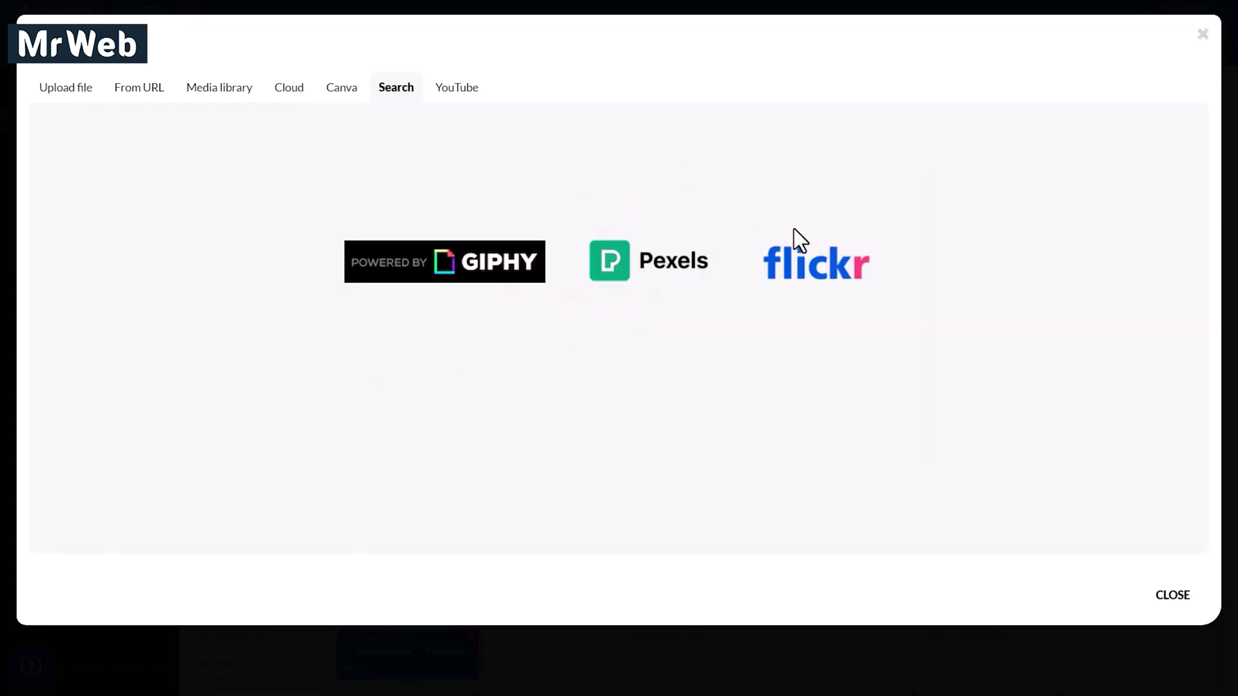
pyautogui.click(343, 89)
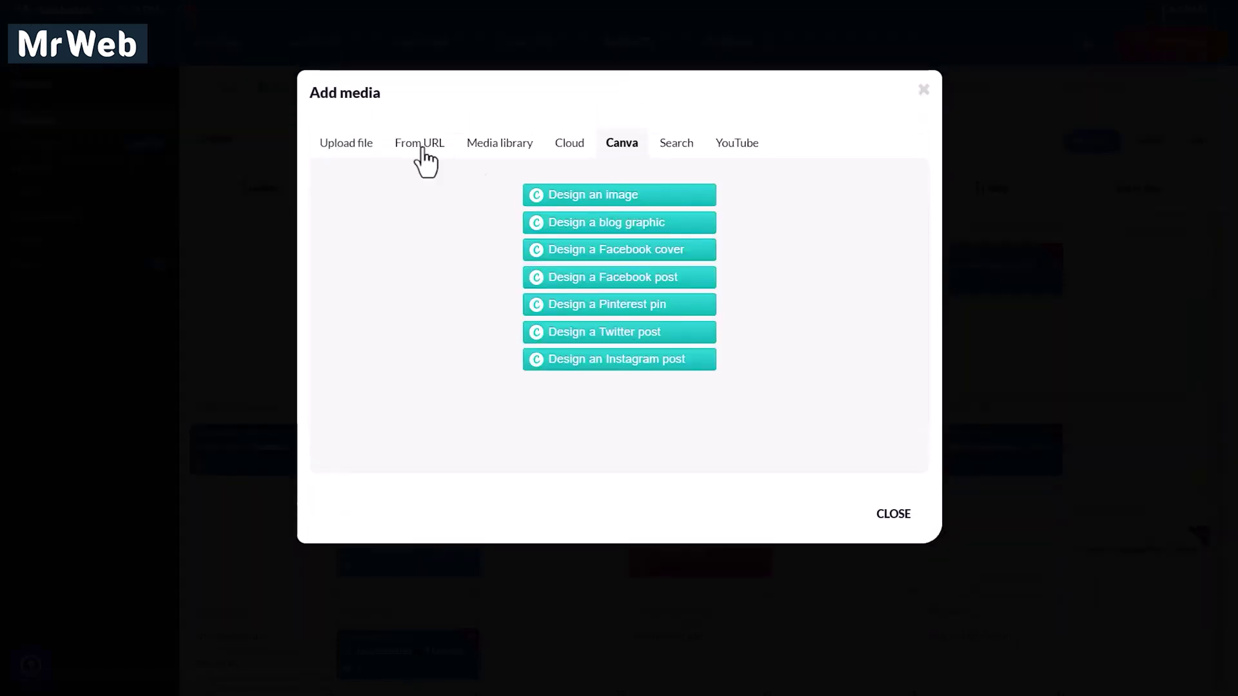
pyautogui.click(289, 88)
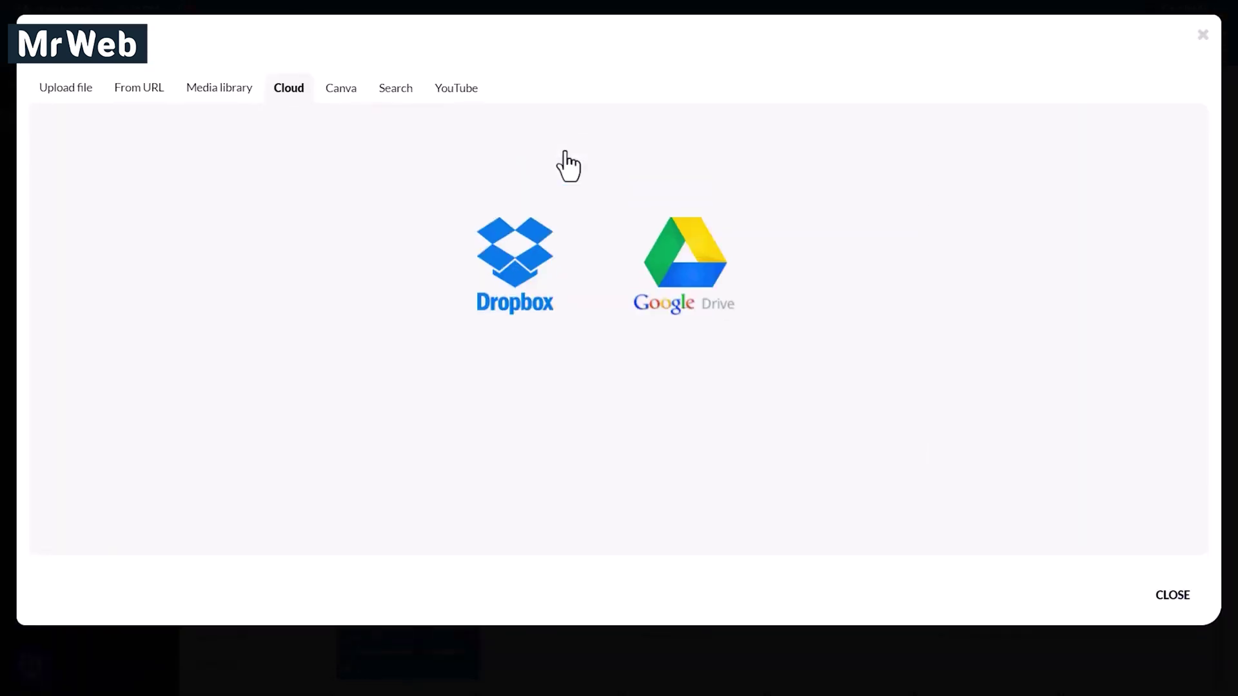
pyautogui.click(223, 95)
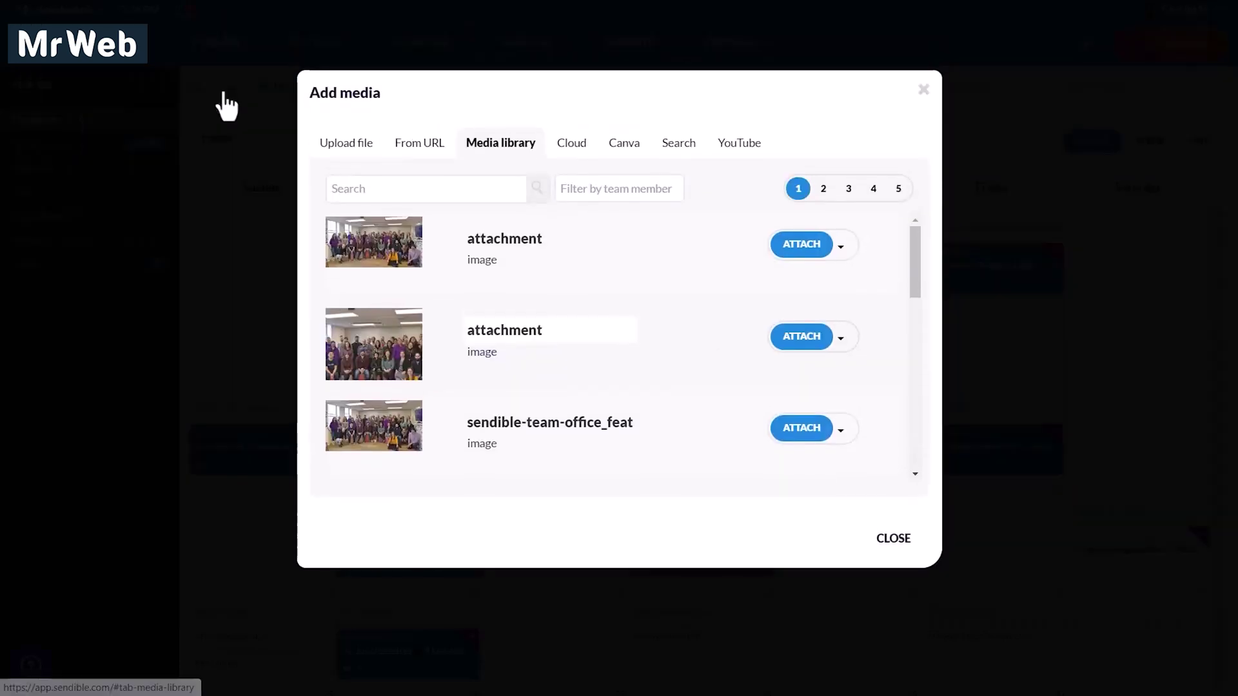
pyautogui.click(801, 245)
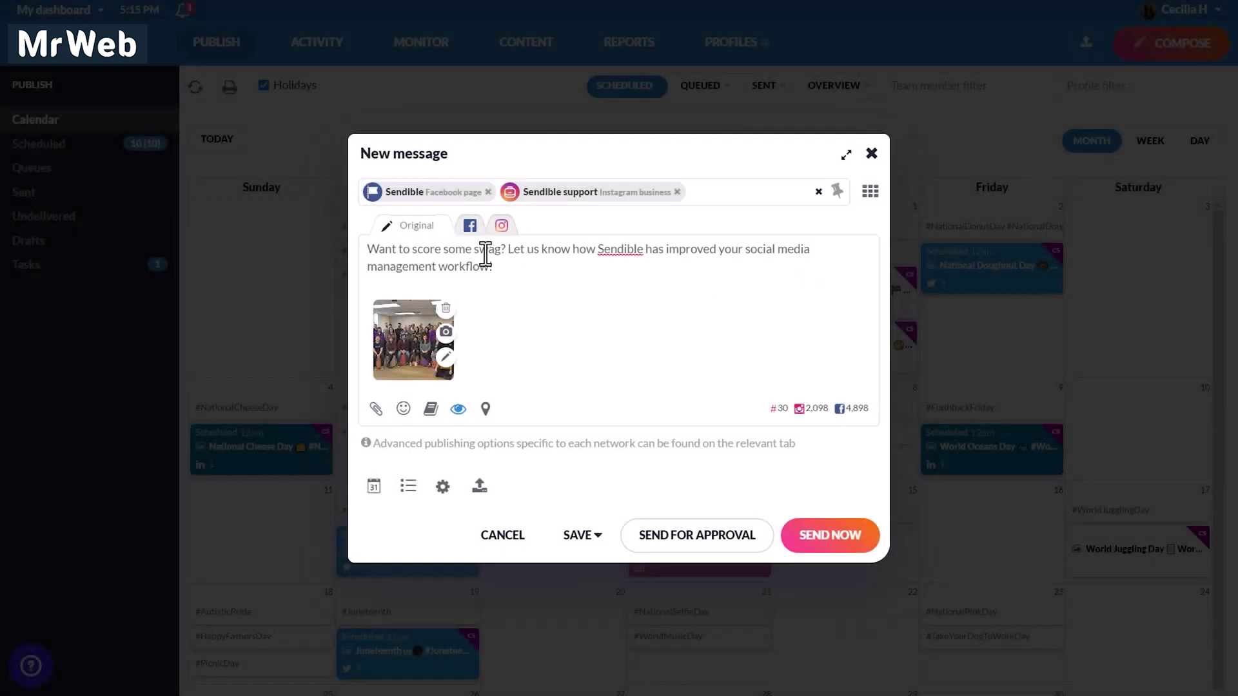
pyautogui.click(469, 225)
pyautogui.click(514, 249)
pyautogui.write('@sendible')
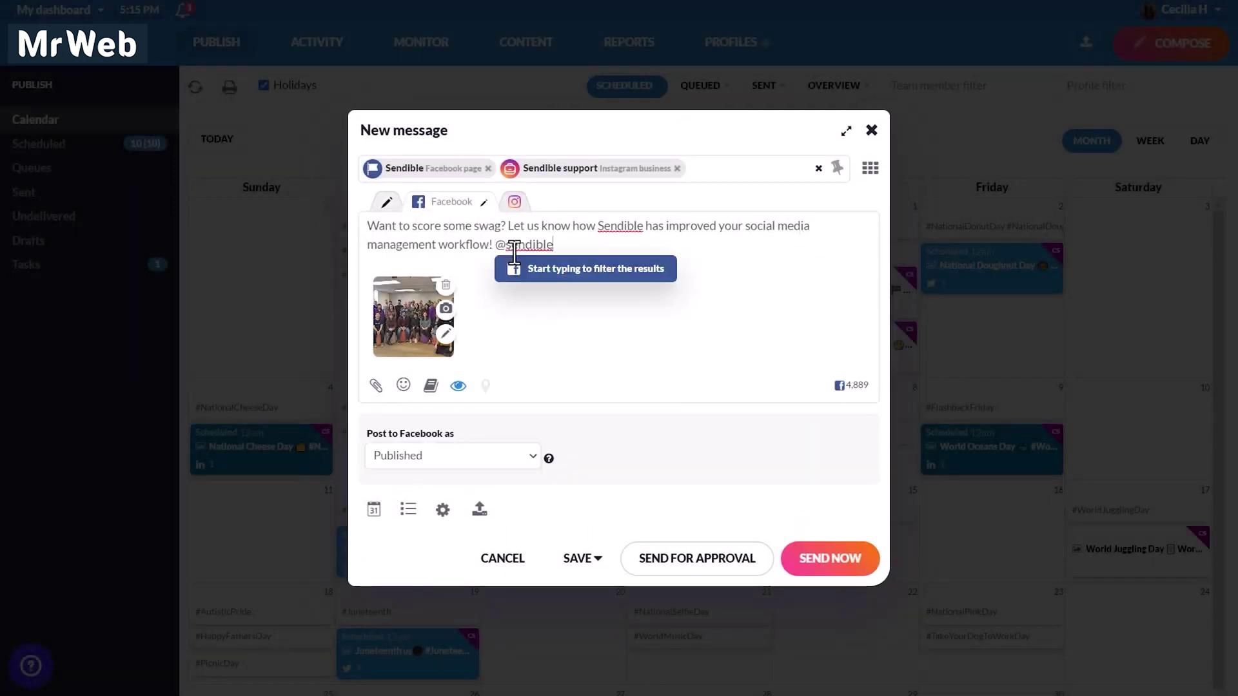
pyautogui.click(520, 304)
# Step: Add the first comment #socialmedia to the Instagram version
pyautogui.click(514, 201)
pyautogui.click(462, 458)
pyautogui.write('#')
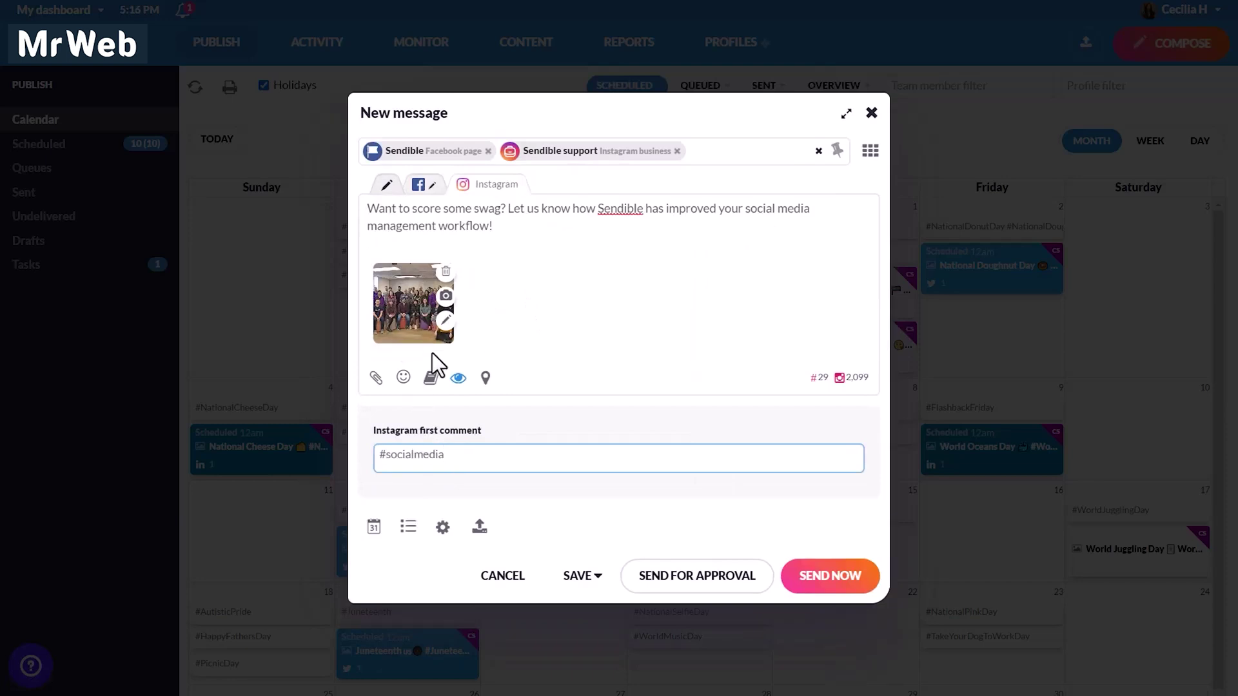
pyautogui.write('socialmedia')
# Step: Crop the attached photo to Instagram Square, save it, then preview and close the Instagram post
pyautogui.click(445, 321)
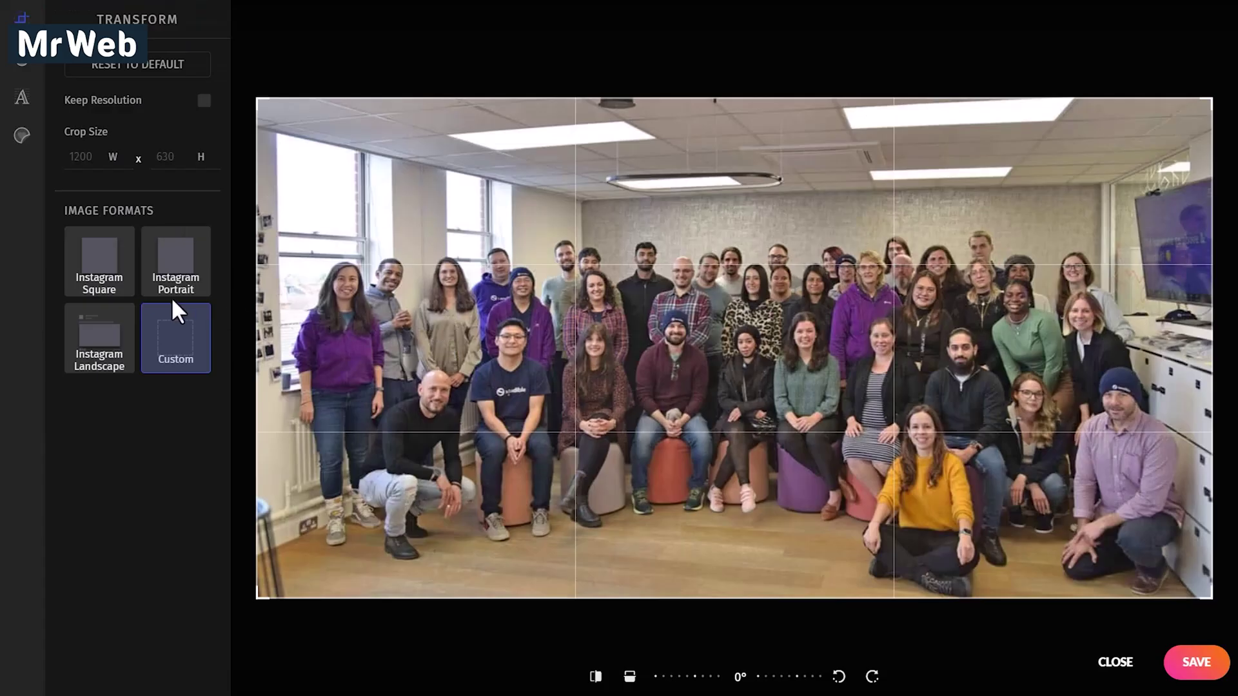
pyautogui.click(118, 287)
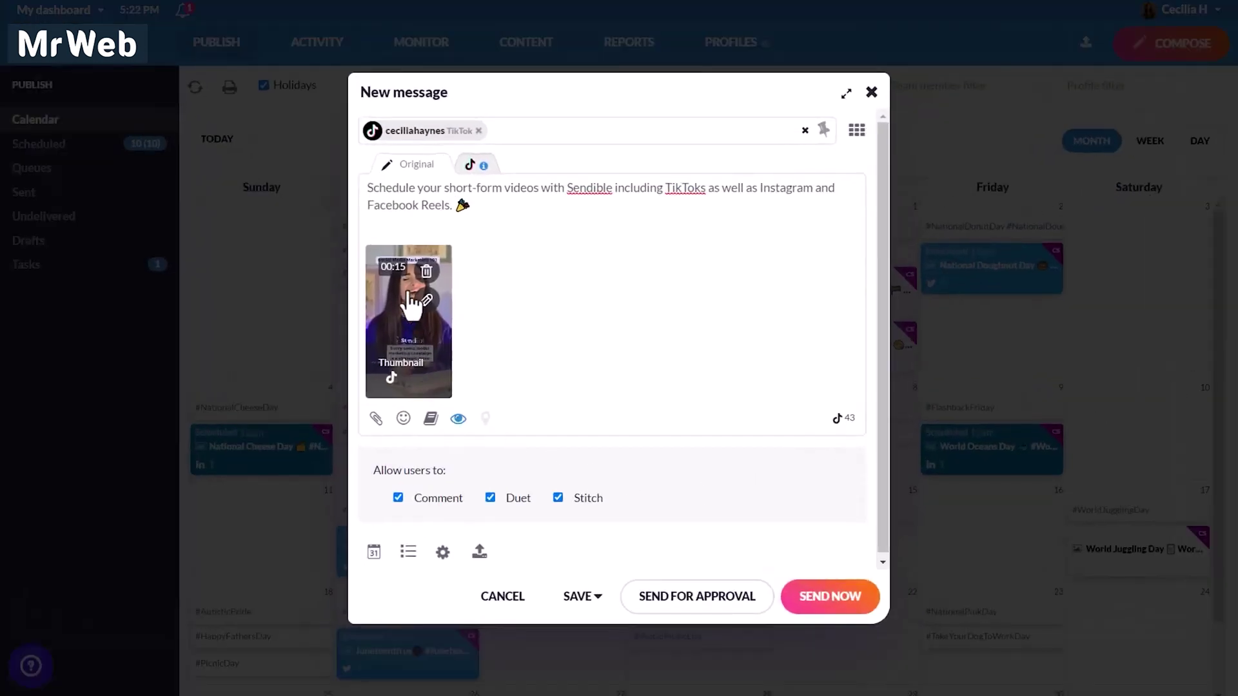
pyautogui.click(412, 300)
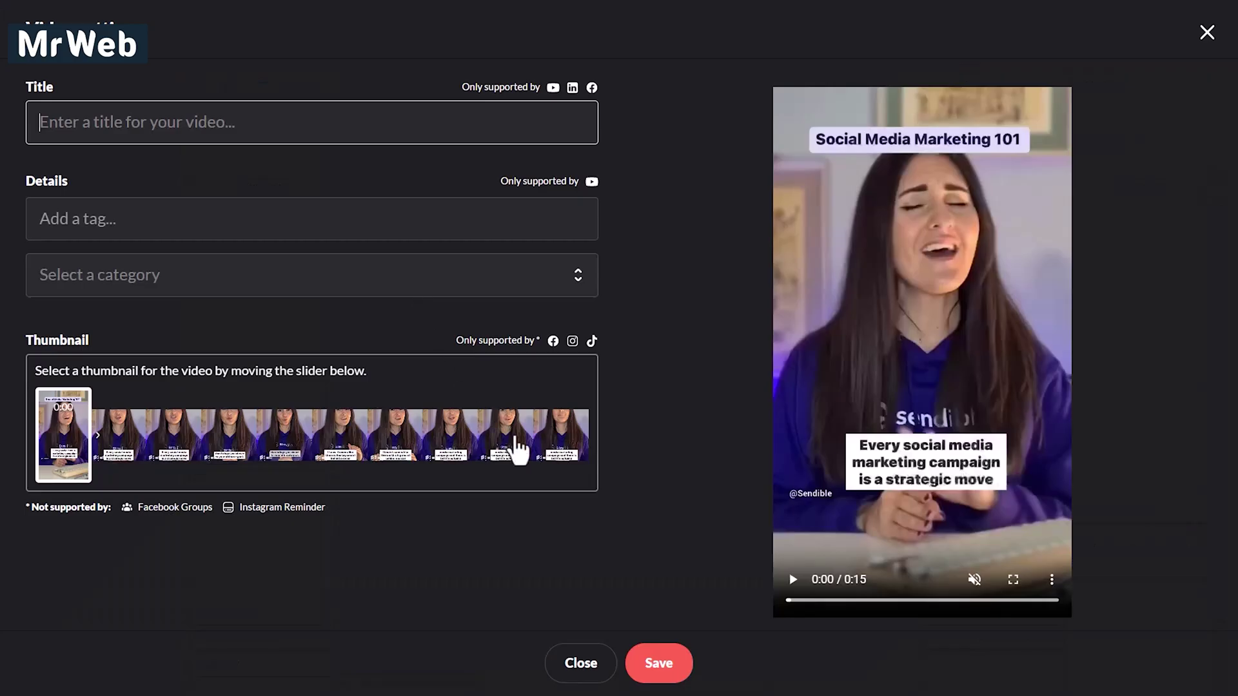
pyautogui.moveTo(518, 449); pyautogui.dragTo(571, 444)
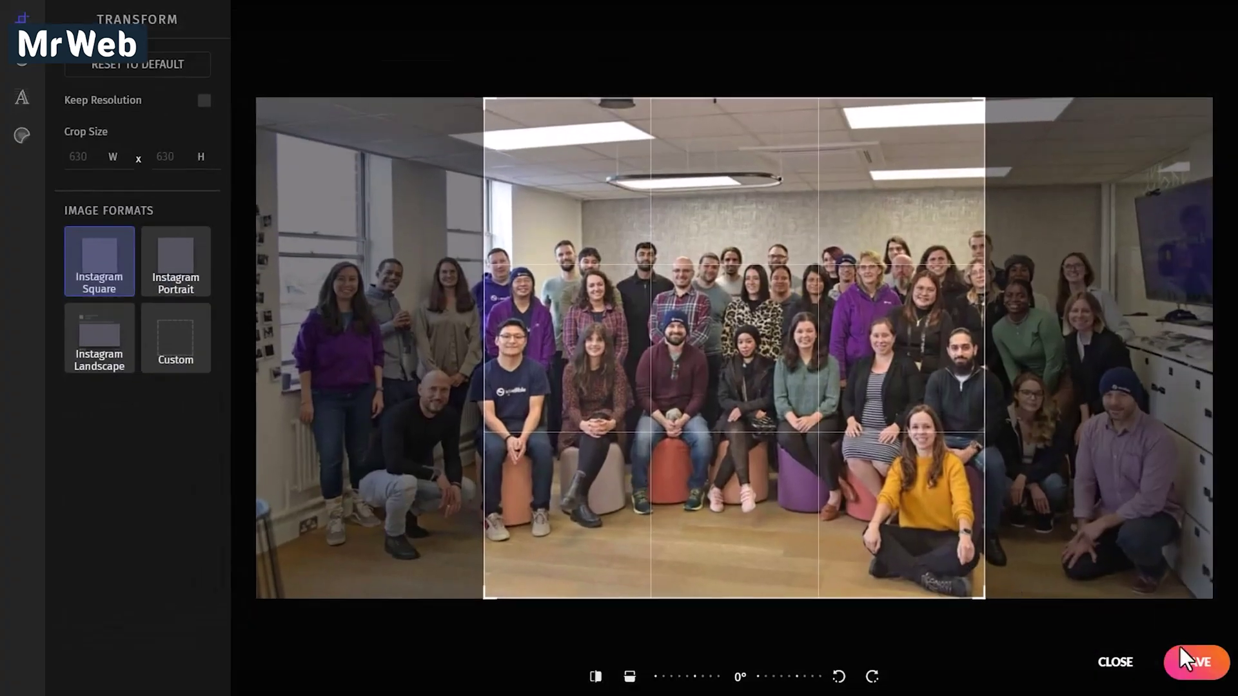
pyautogui.click(1187, 661)
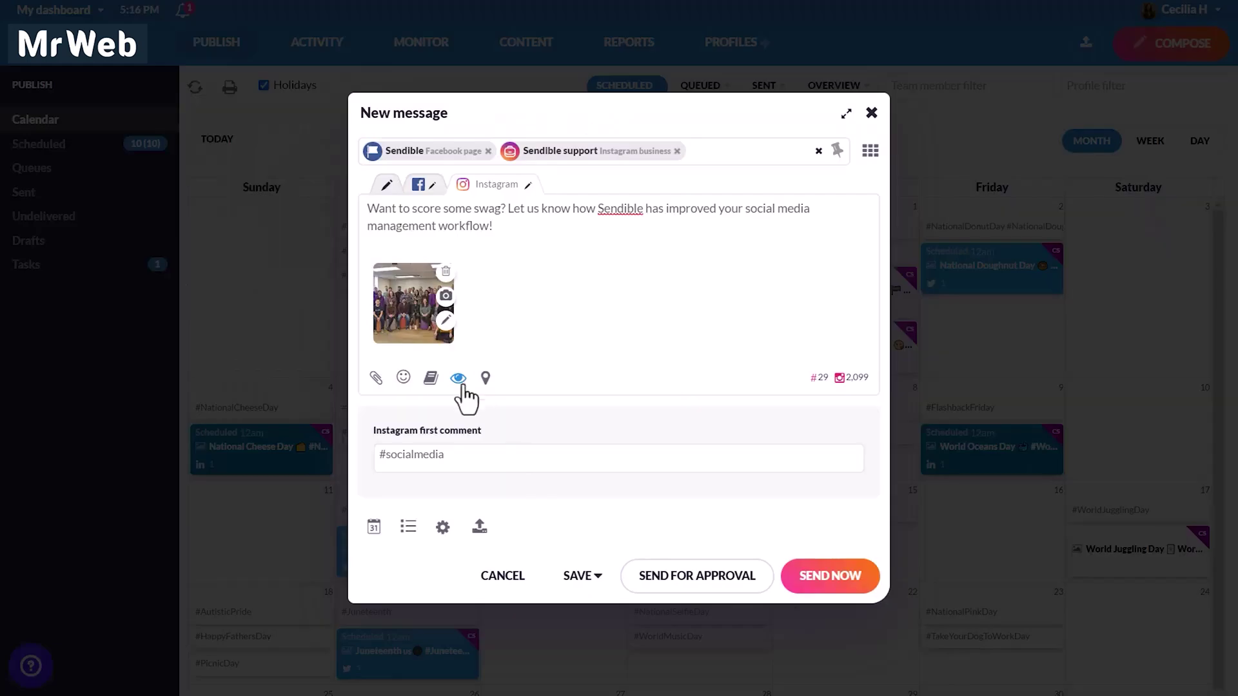
pyautogui.click(458, 378)
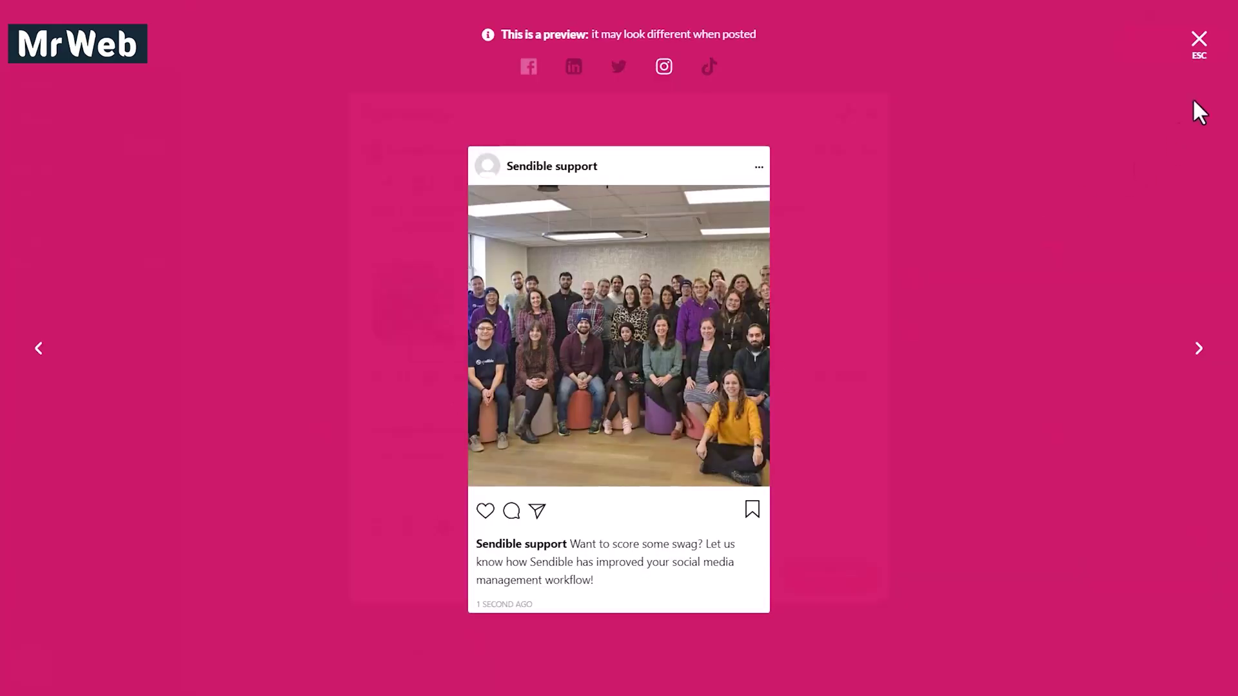
pyautogui.click(1201, 41)
# Step: Schedule the post for May 30 at the optimal time with repeat settings
pyautogui.click(374, 527)
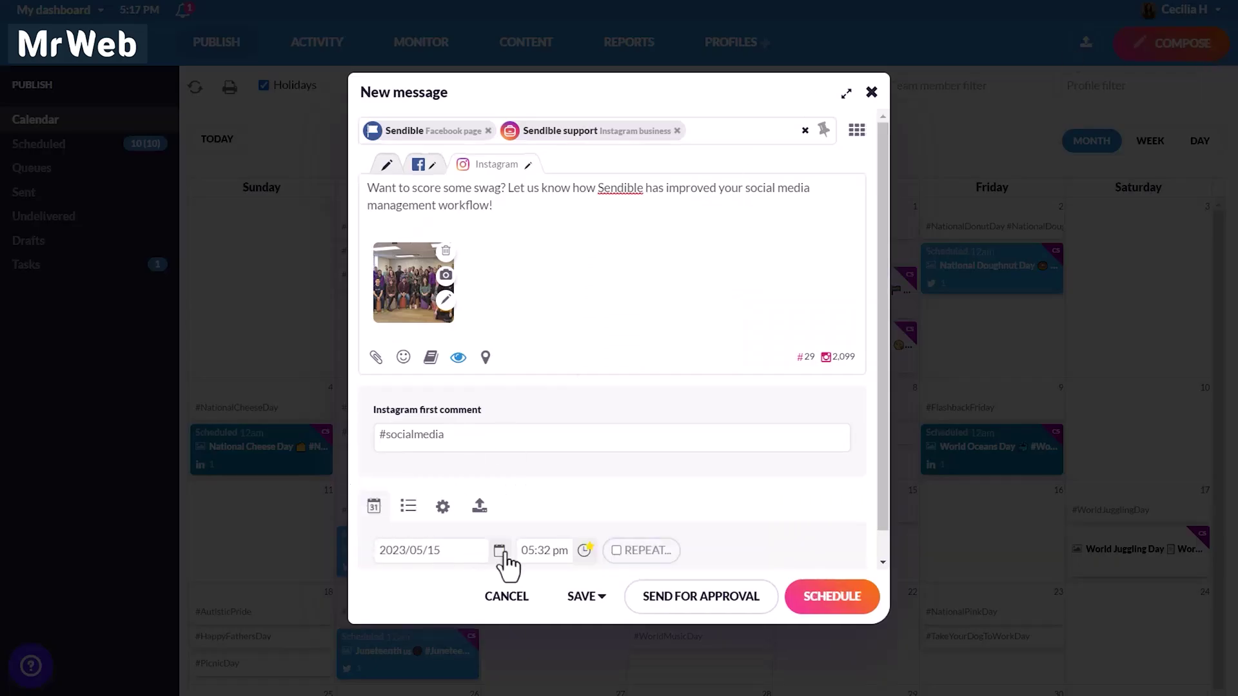
pyautogui.click(499, 550)
pyautogui.click(436, 493)
pyautogui.click(584, 552)
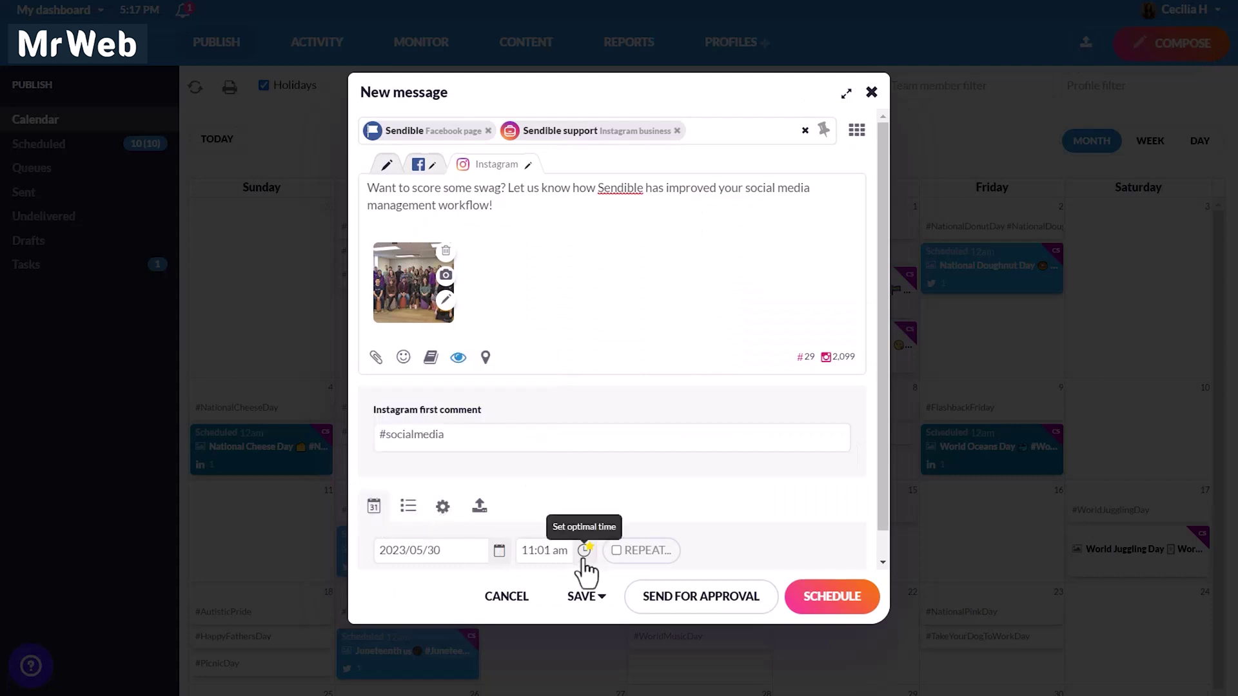
pyautogui.click(617, 552)
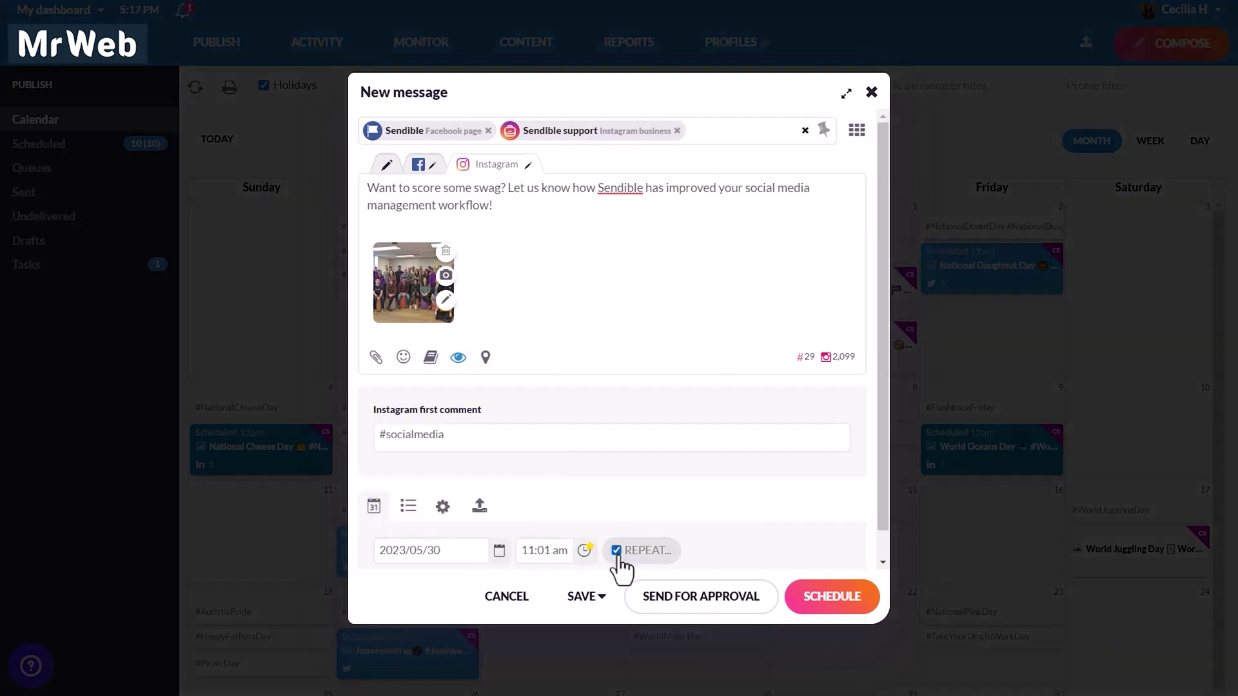
pyautogui.click(795, 451)
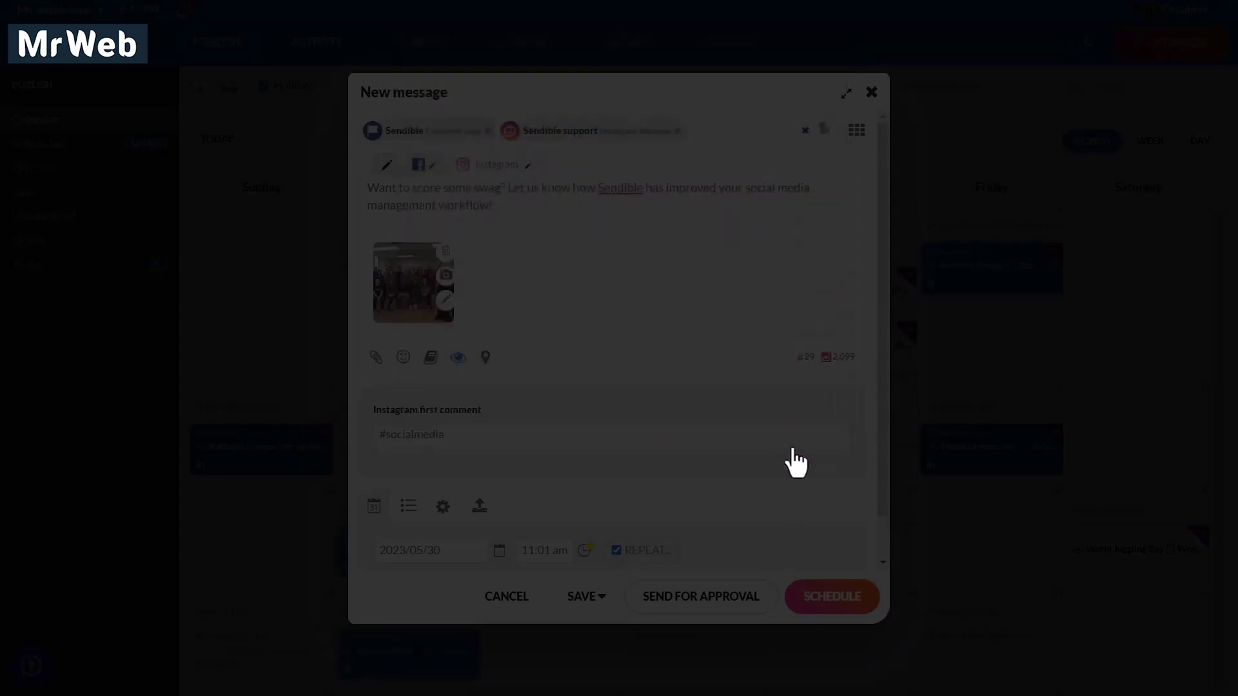
# Step: Switch the post to My Queue and request approval from Welcome with note 'Please check for typos'
pyautogui.click(406, 506)
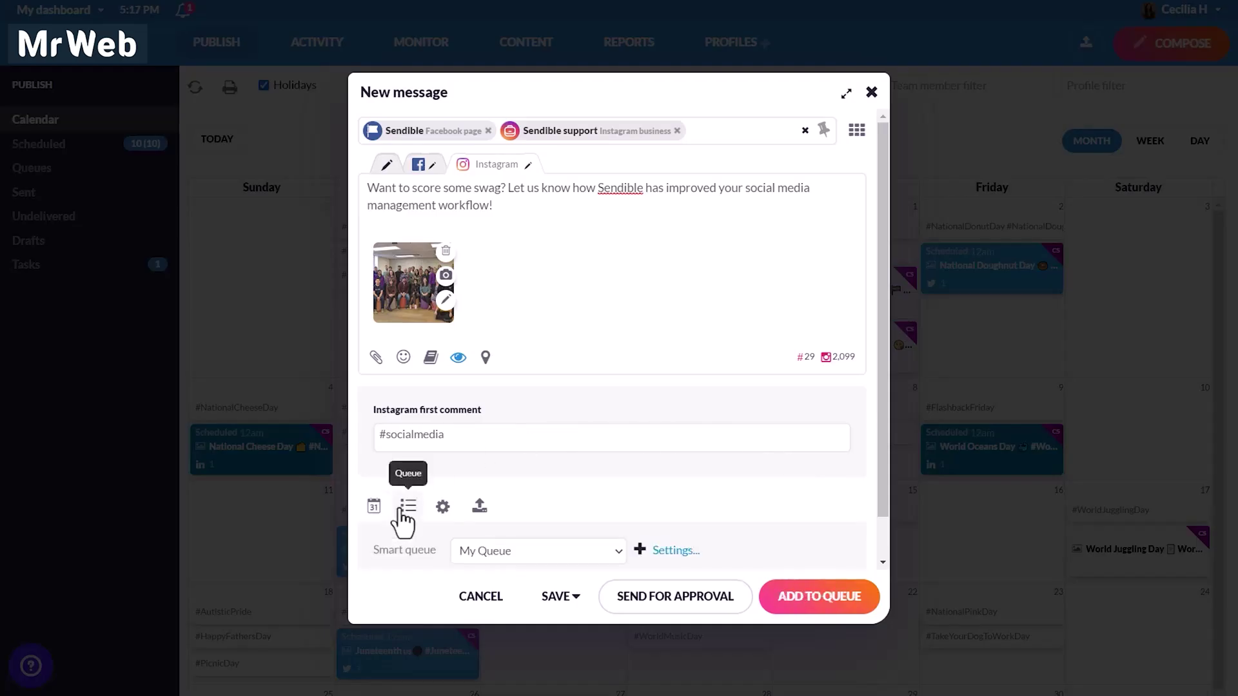
pyautogui.click(656, 603)
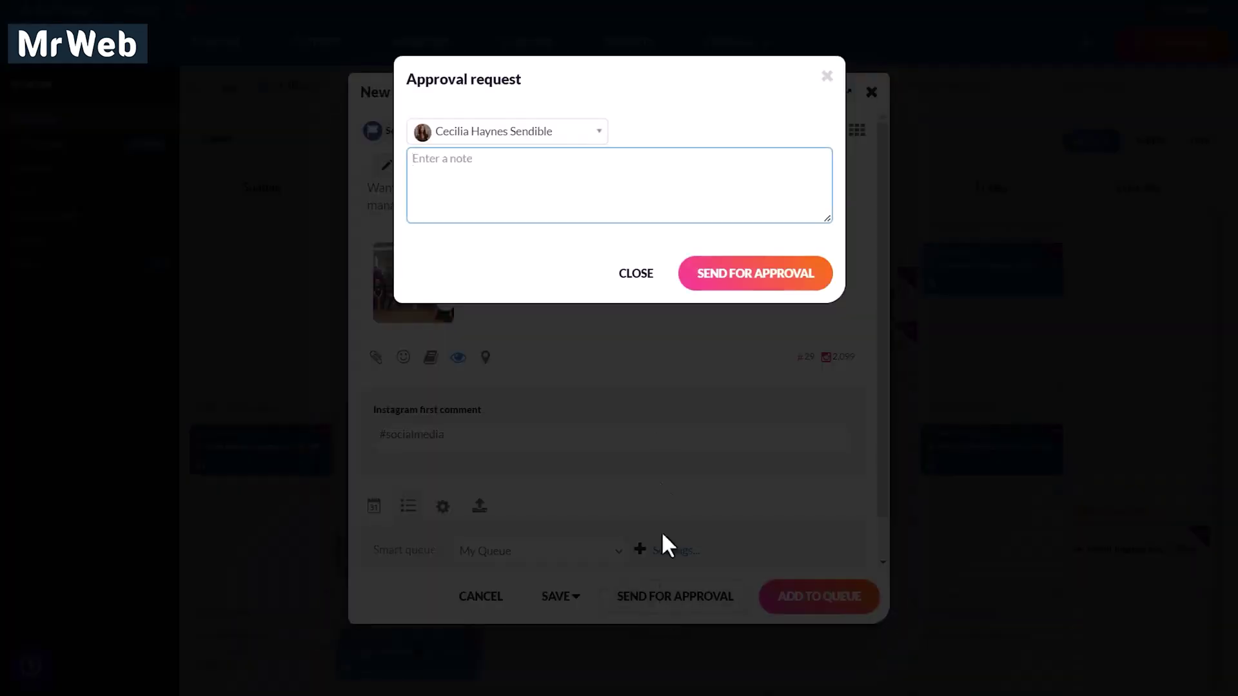
pyautogui.click(577, 139)
pyautogui.click(561, 207)
pyautogui.click(554, 185)
pyautogui.write('Please check for typos')
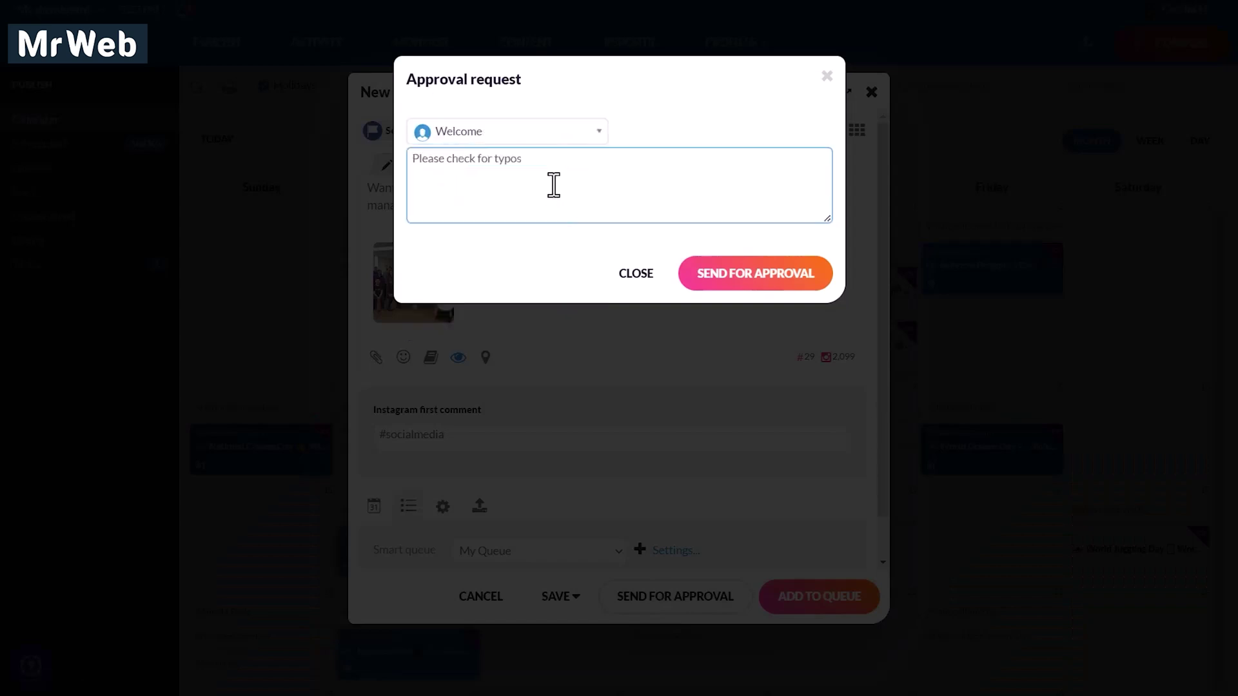